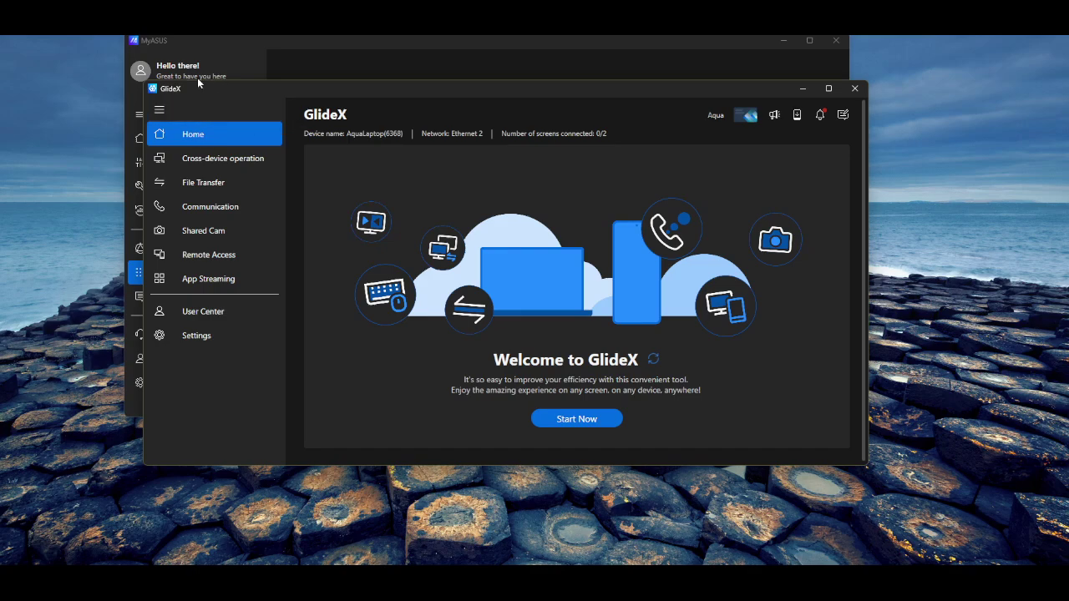
# Drag the GlideX welcome window down and to the right to uncover MyASUS's Apps & Deals page.
pyautogui.moveTo(237, 111)
pyautogui.mouseDown()
pyautogui.moveTo(436, 330)
pyautogui.moveTo(282, 174)
pyautogui.moveTo(234, 100)
pyautogui.mouseUp()
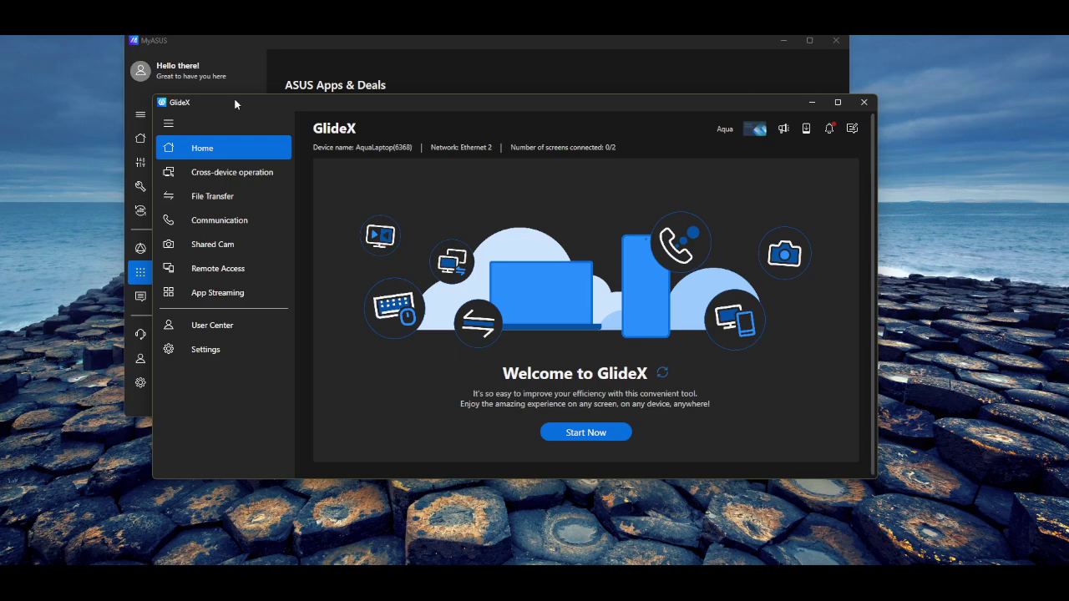
pyautogui.moveTo(235, 103); pyautogui.dragTo(247, 123)
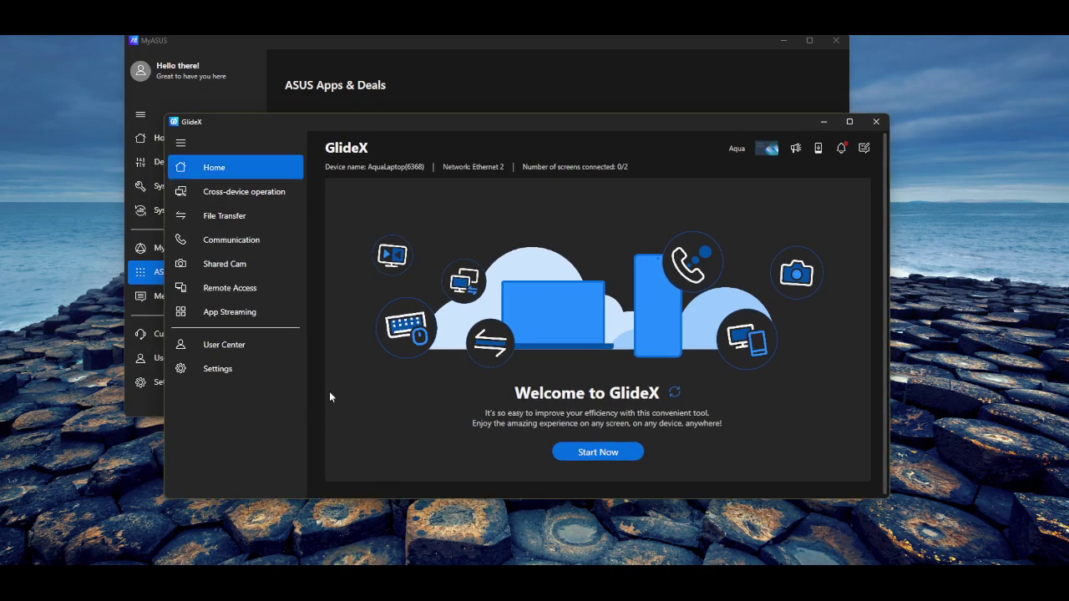
# Bring MyASUS to the front and shift it slightly down-right, showing ScreenXpert and GlideX.
pyautogui.moveTo(459, 565)
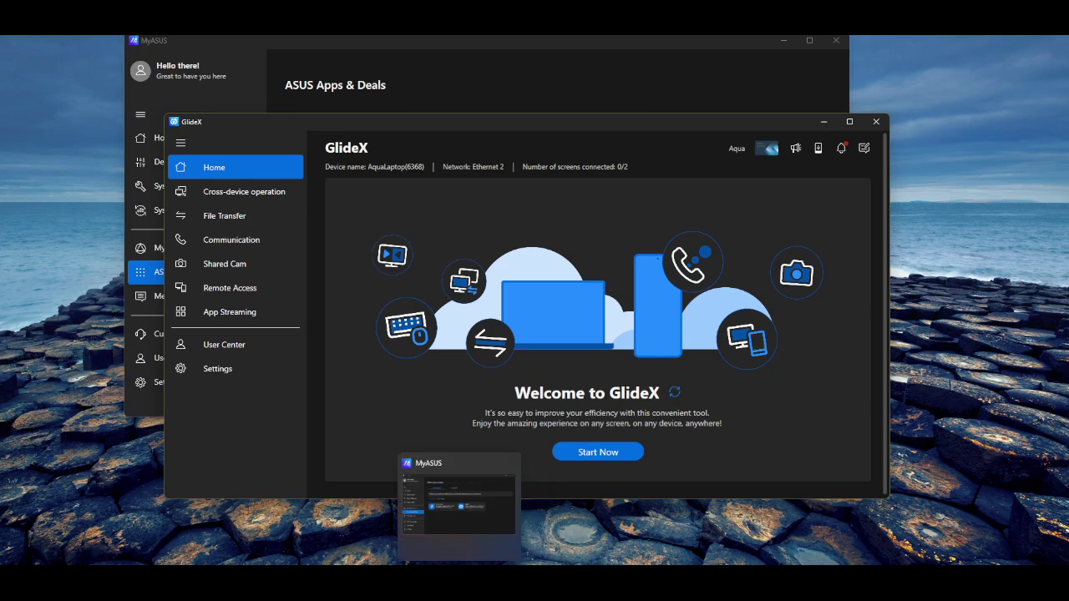
pyautogui.click(245, 44)
pyautogui.moveTo(245, 43); pyautogui.dragTo(270, 64)
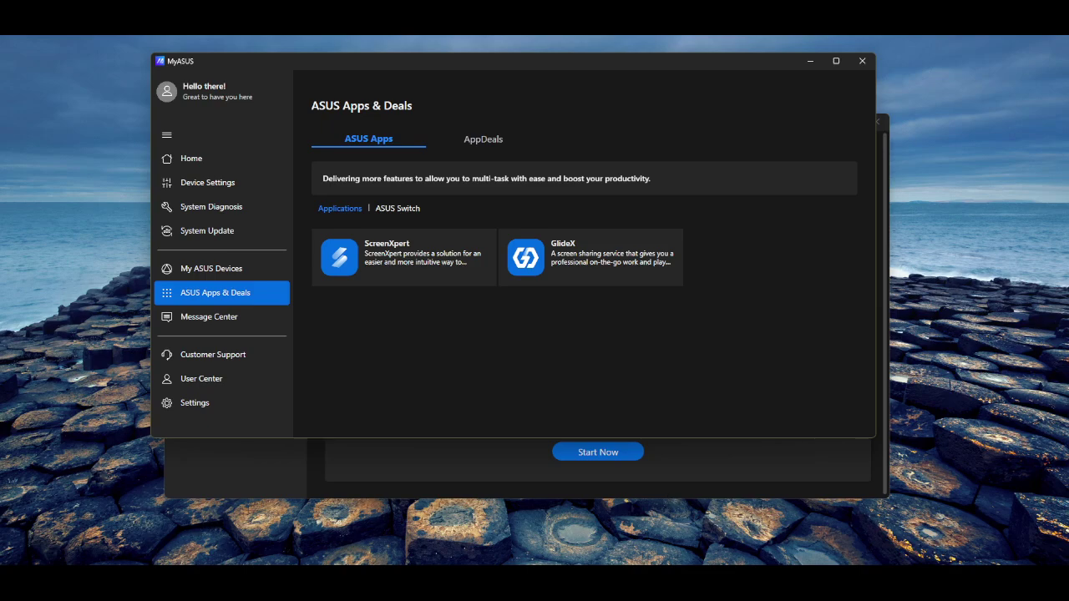
# Launch Microsoft Store from the Windows search.
pyautogui.press('super')
pyautogui.write('my')
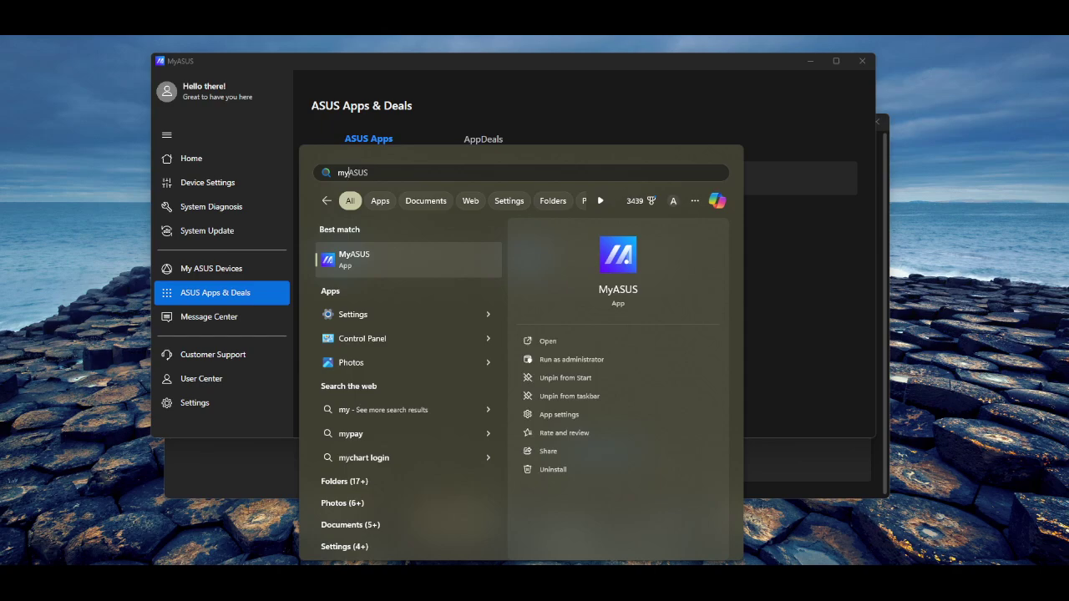
pyautogui.press('BackSpace')
pyautogui.press('BackSpace')
pyautogui.write('icrosoft')
pyautogui.press('Return')
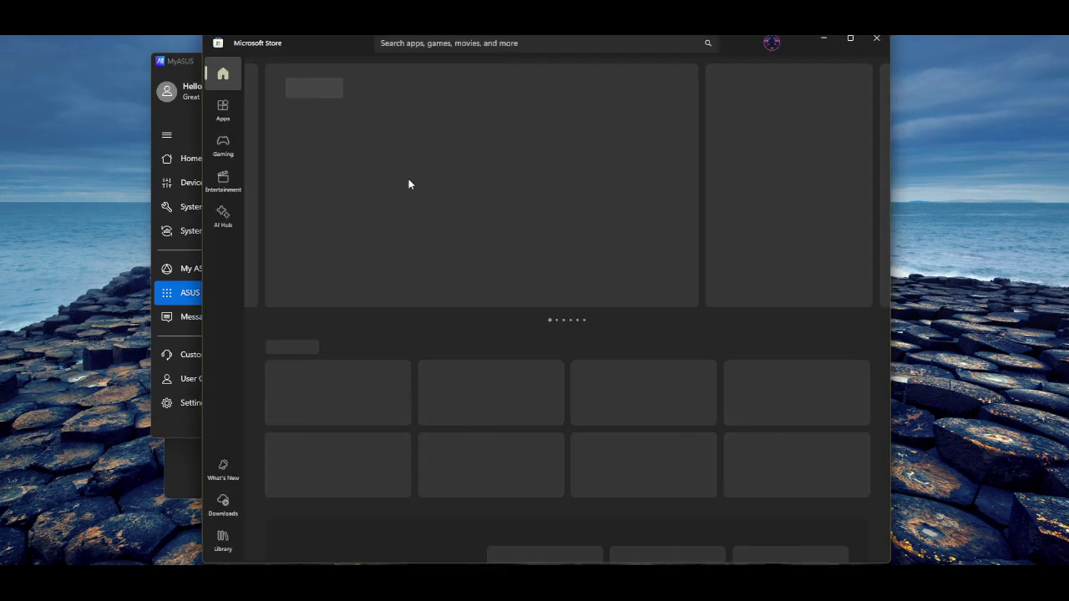
# Search the Store for 'mya' and open the MyASUS app page.
pyautogui.click(470, 46)
pyautogui.write('mya')
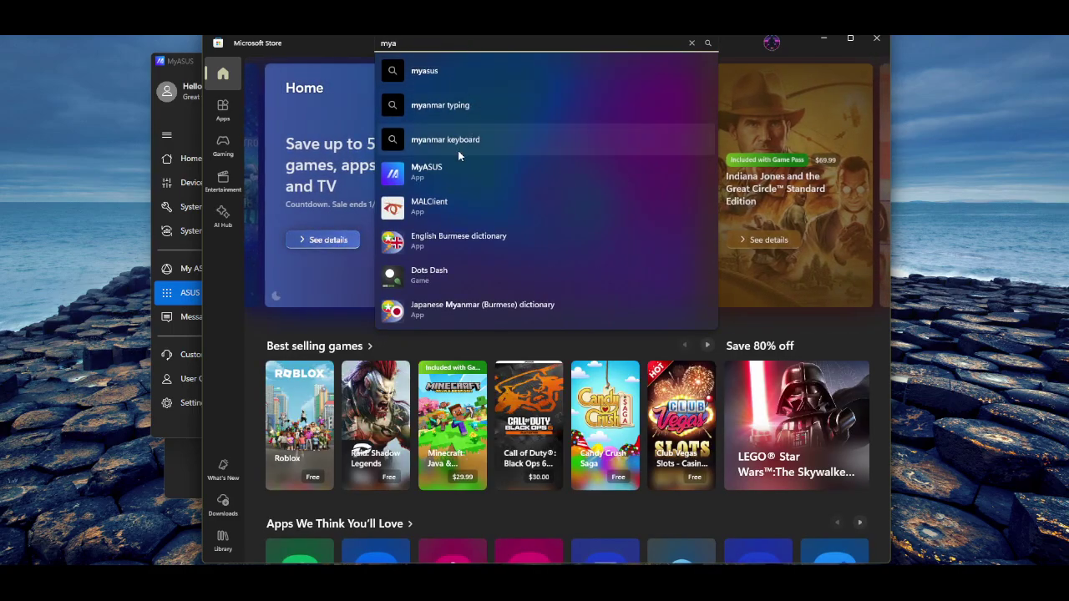
pyautogui.click(450, 170)
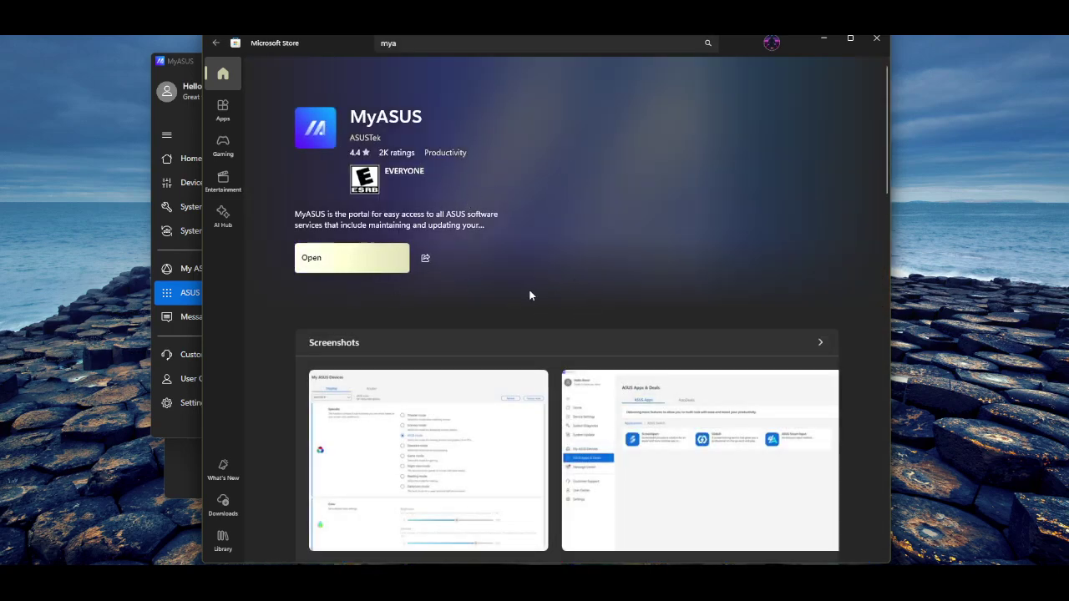
# Close Microsoft Store, nudge MyASUS right, and show its ASUS Apps & Deals page.
pyautogui.click(876, 39)
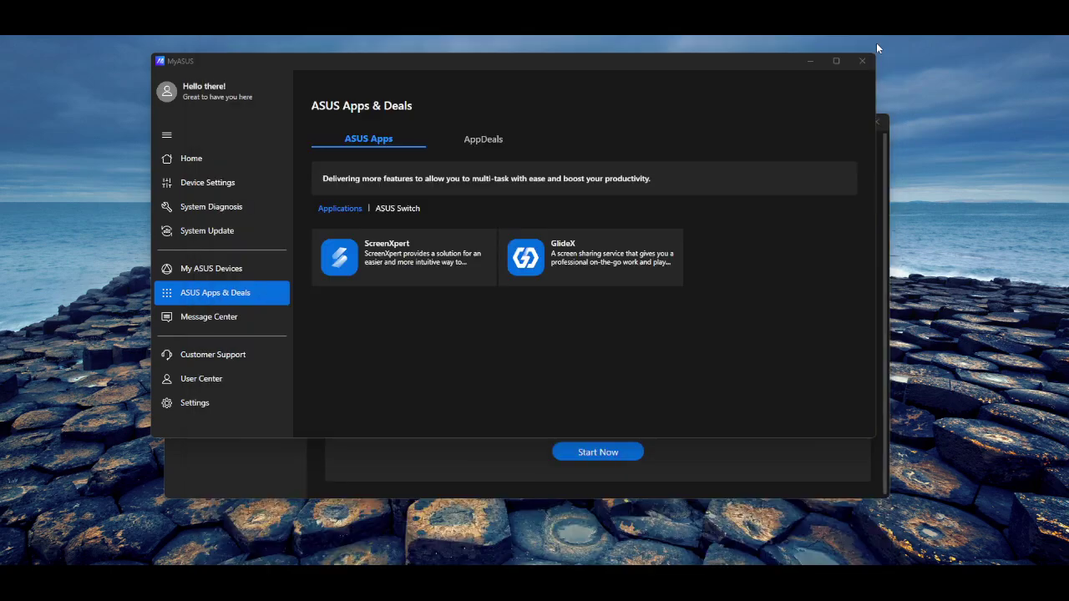
pyautogui.moveTo(437, 60); pyautogui.dragTo(456, 60)
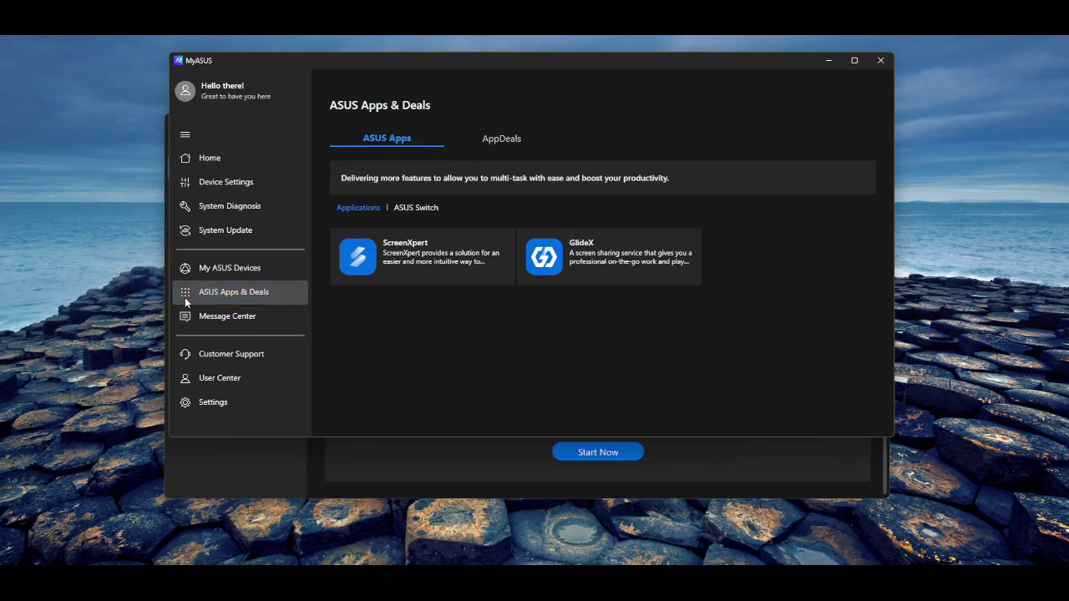
pyautogui.click(257, 297)
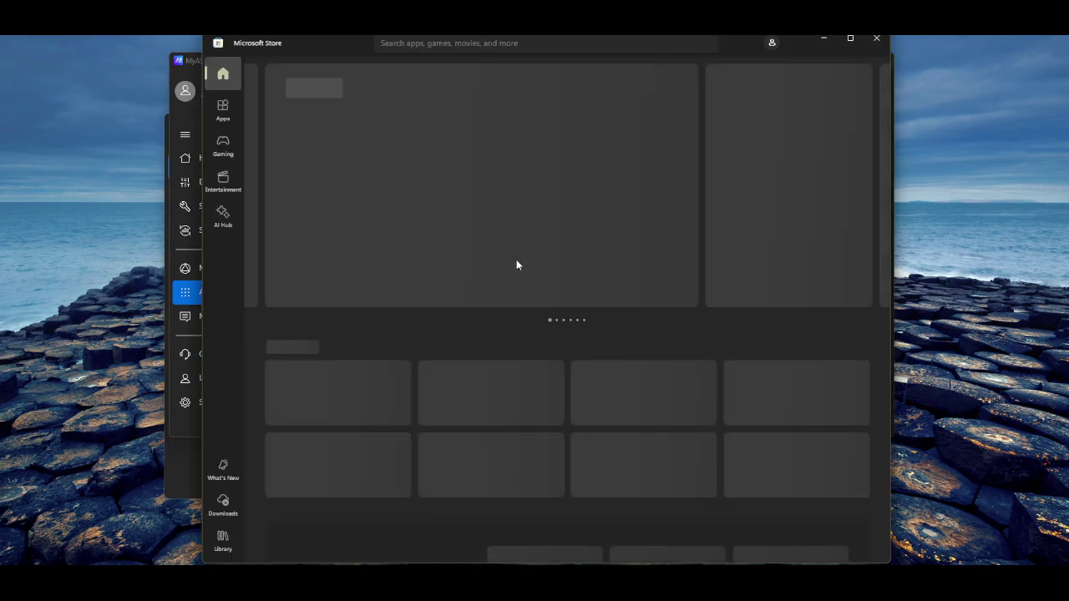
# Search the Store for 'glide', review the installed GlideX app page, then close the Store.
pyautogui.click(456, 43)
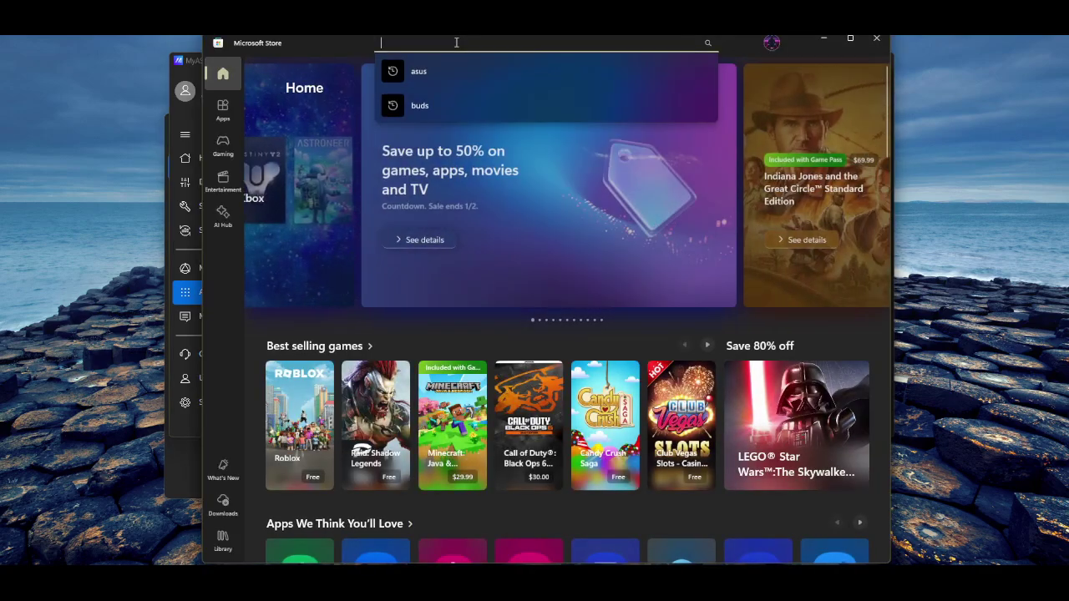
pyautogui.write('glide')
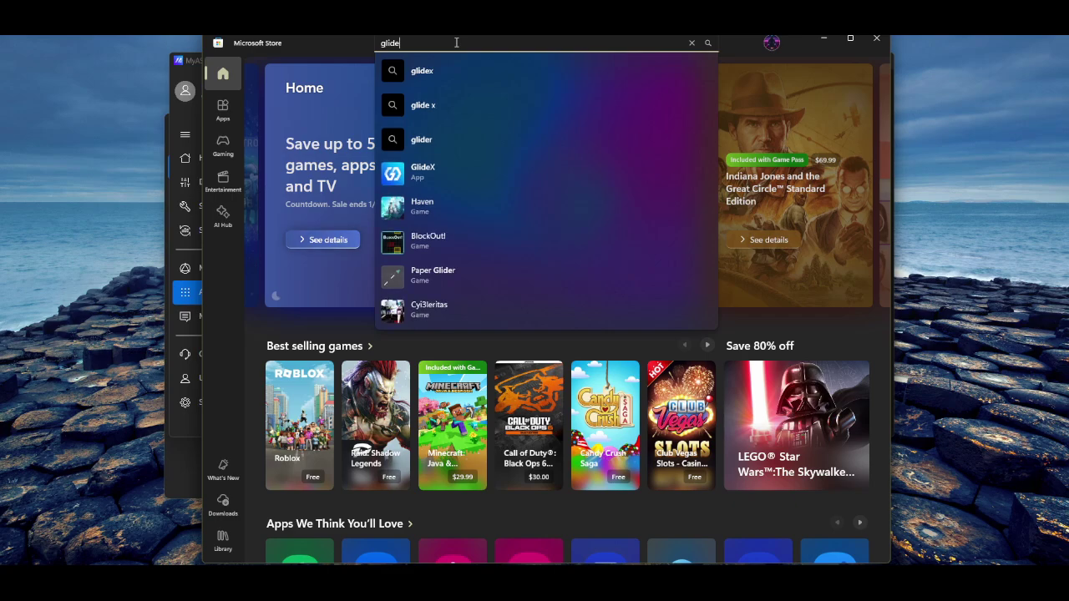
pyautogui.click(423, 175)
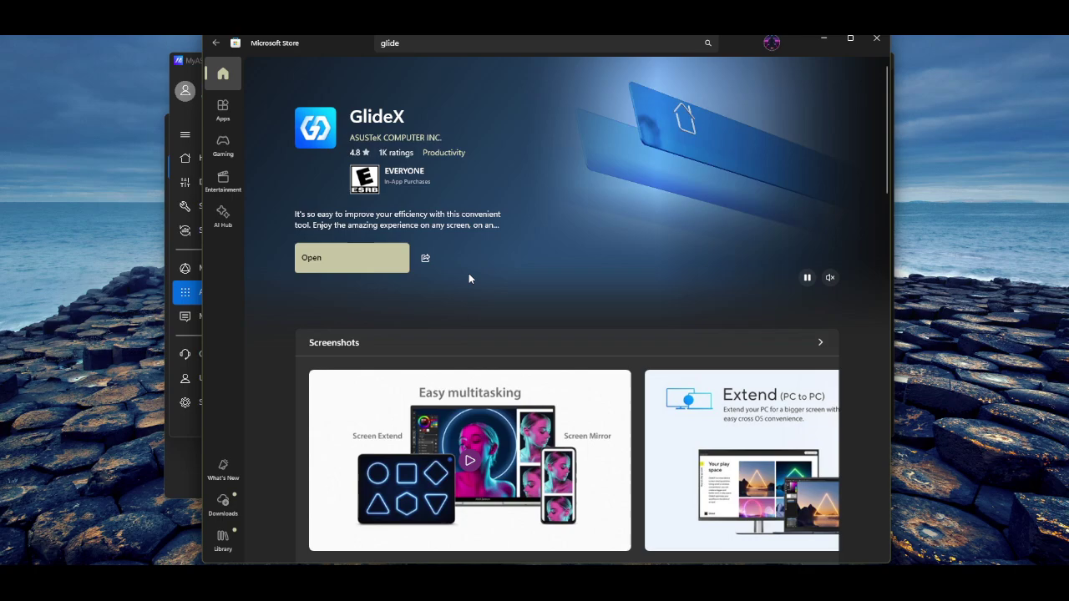
pyautogui.scroll(-2, 501, 401)
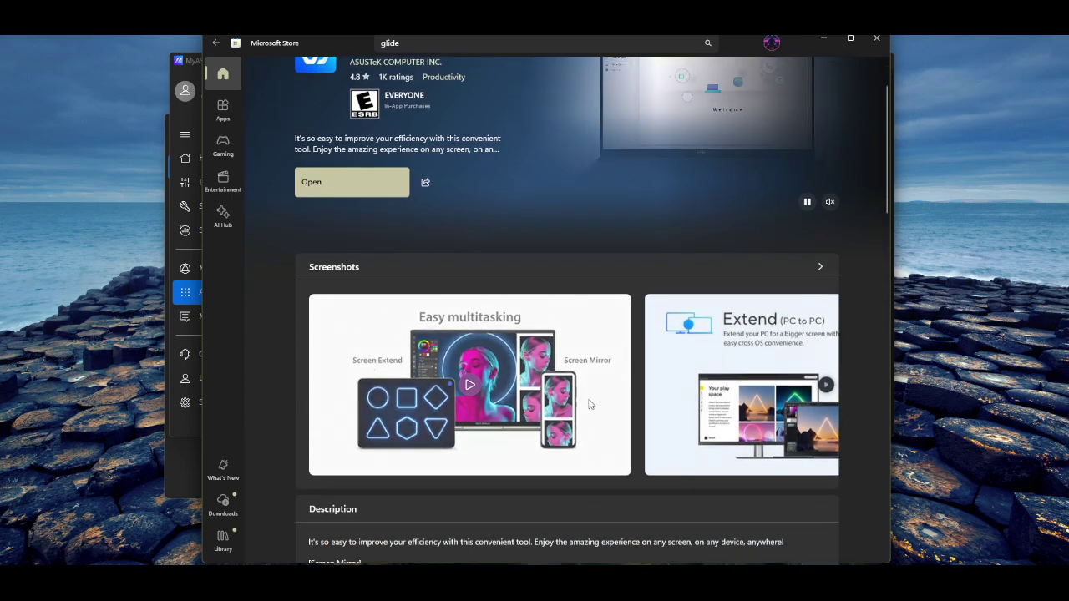
pyautogui.scroll(2, 576, 389)
pyautogui.click(876, 39)
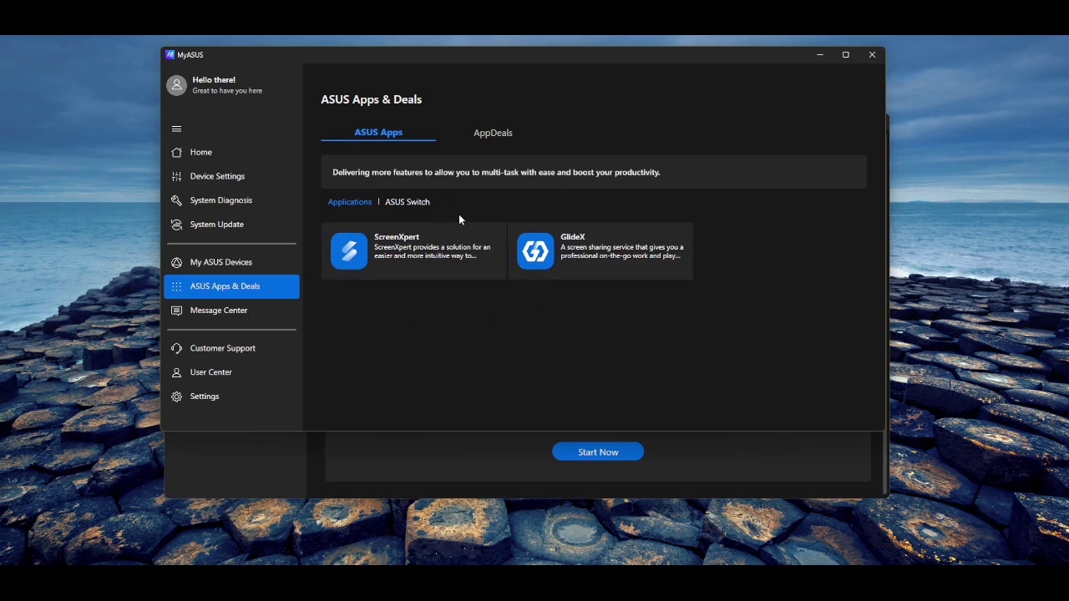
# Launch GlideX from MyASUS, move it up-left, and choose Start Now to list its functions.
pyautogui.click(604, 269)
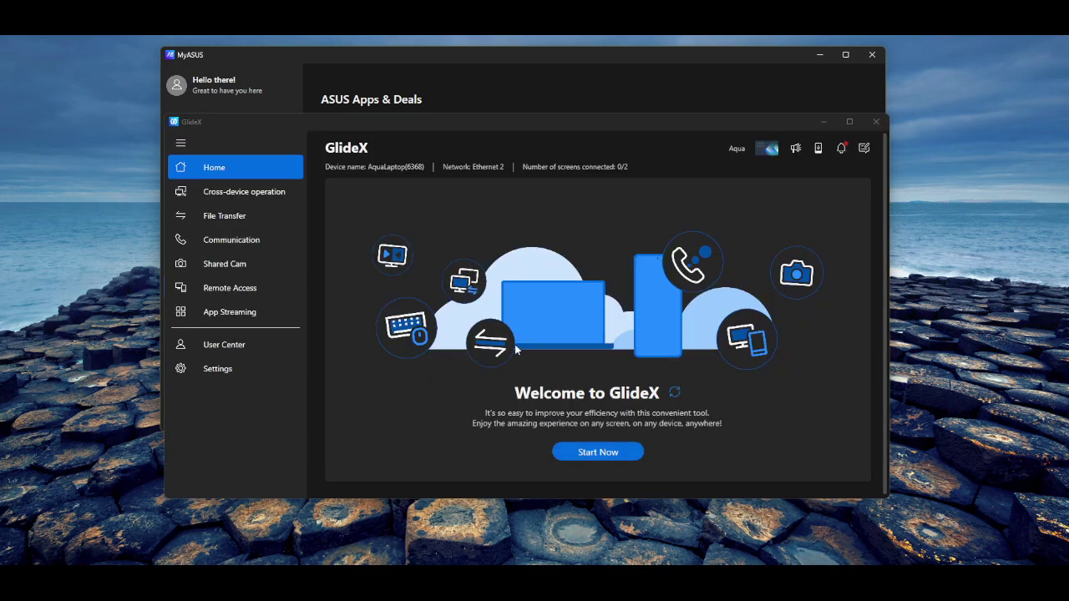
pyautogui.moveTo(400, 124); pyautogui.dragTo(374, 115)
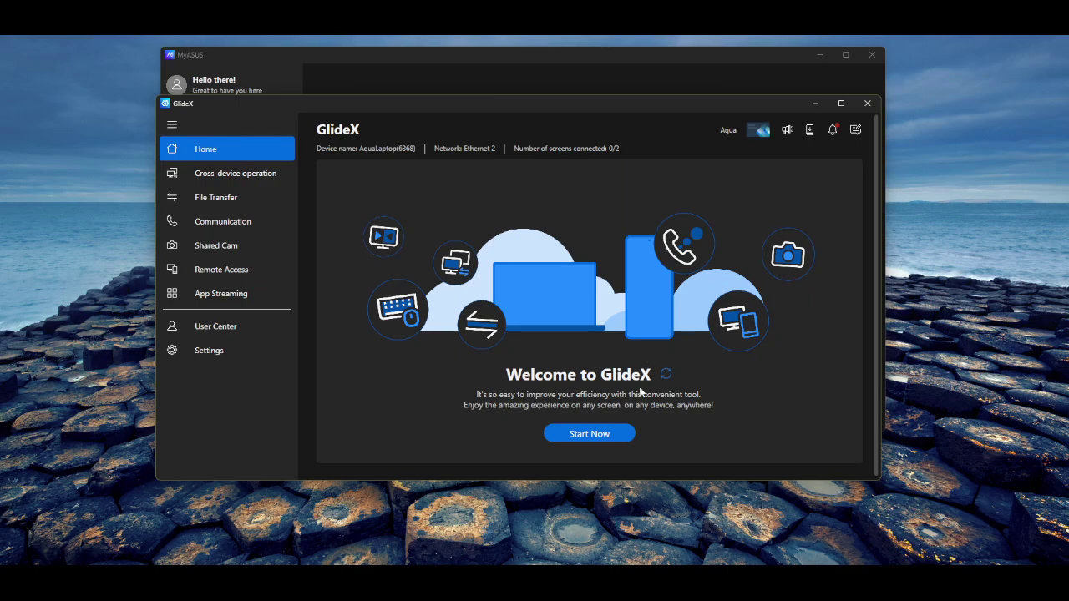
pyautogui.click(589, 434)
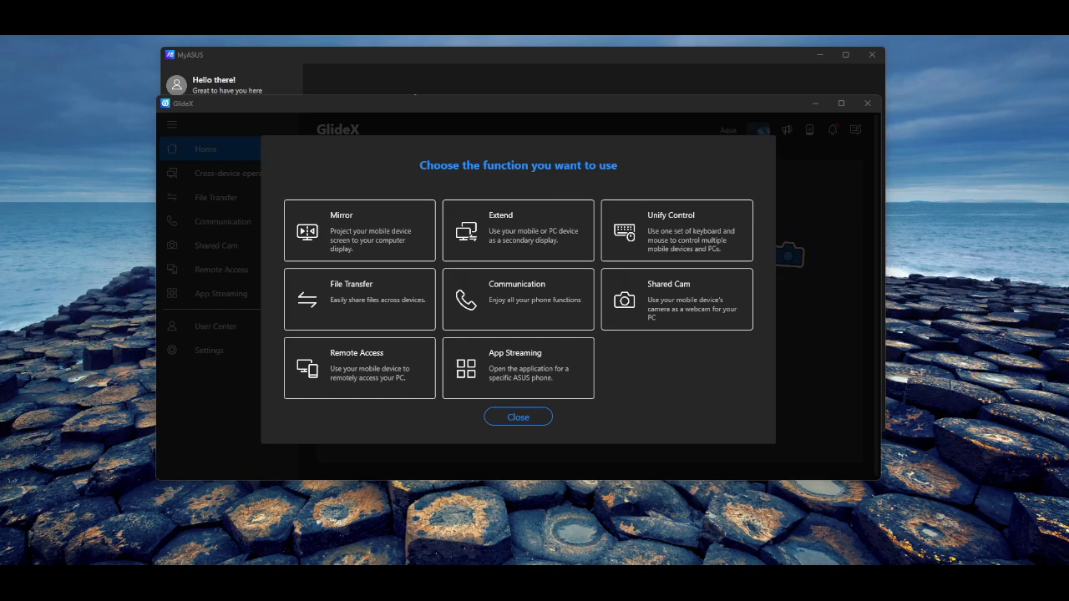
# Move the phone's GlideX window to the left side and bring the main GlideX window forward.
pyautogui.moveTo(160, 248); pyautogui.dragTo(544, 106)
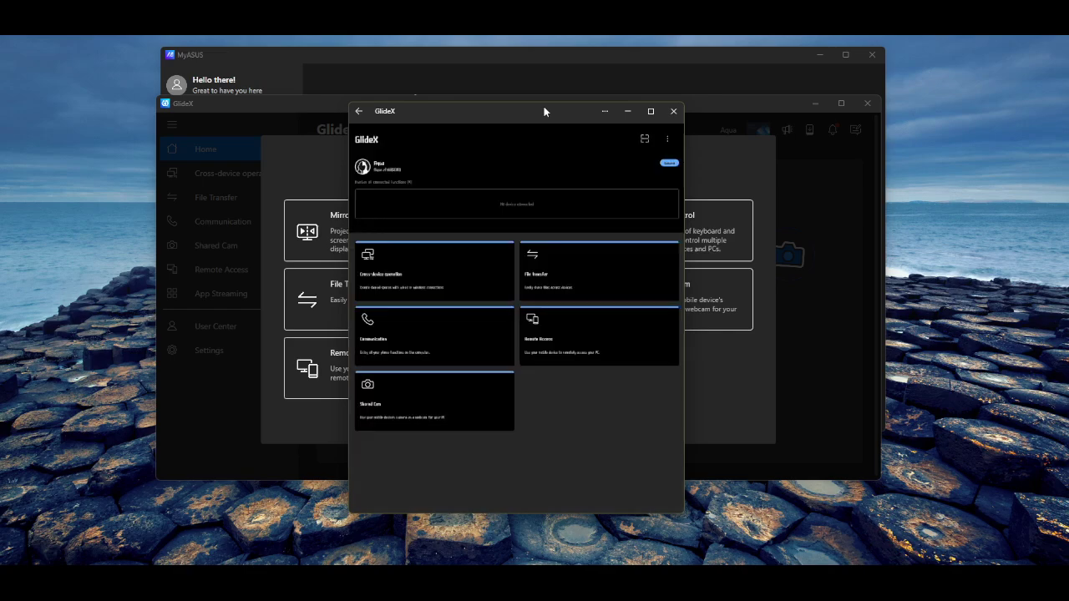
pyautogui.moveTo(543, 109); pyautogui.dragTo(528, 81)
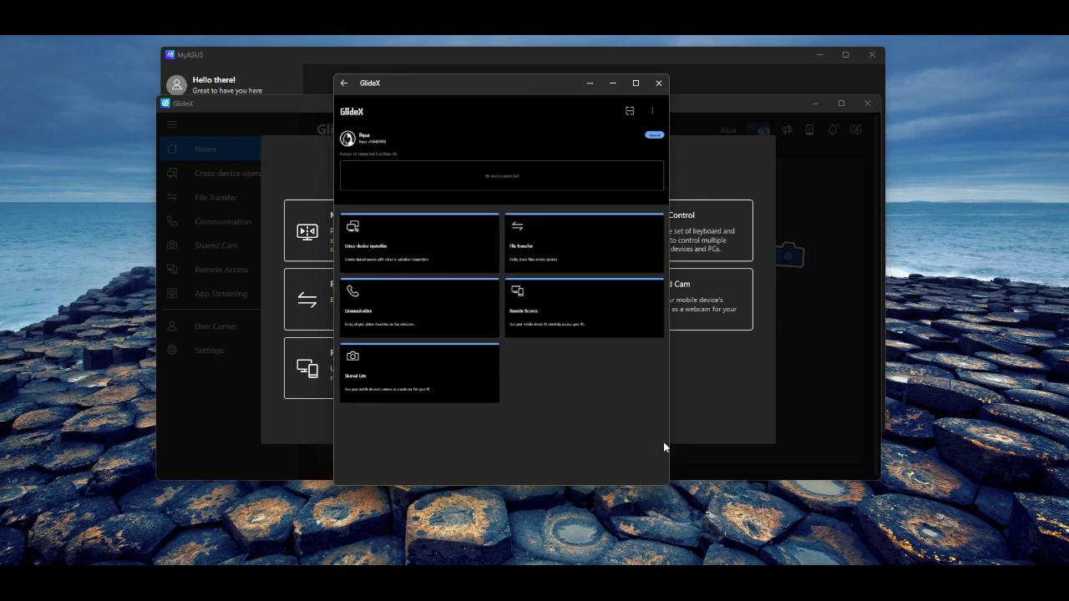
pyautogui.moveTo(442, 89); pyautogui.dragTo(184, 96)
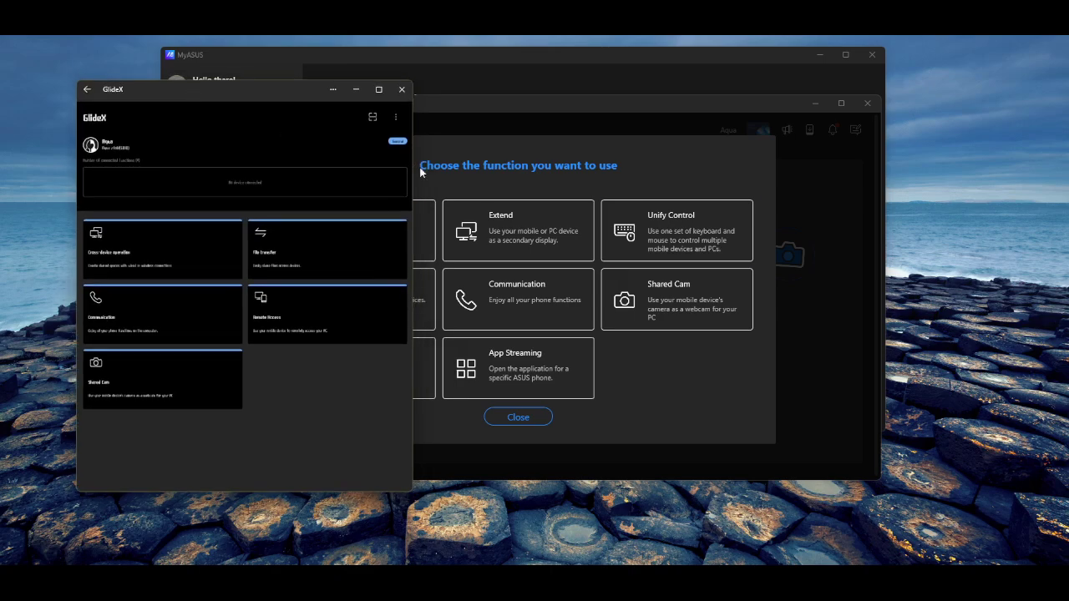
pyautogui.click(618, 167)
# Move the main GlideX window right and choose Mirror from the function list.
pyautogui.click(283, 104)
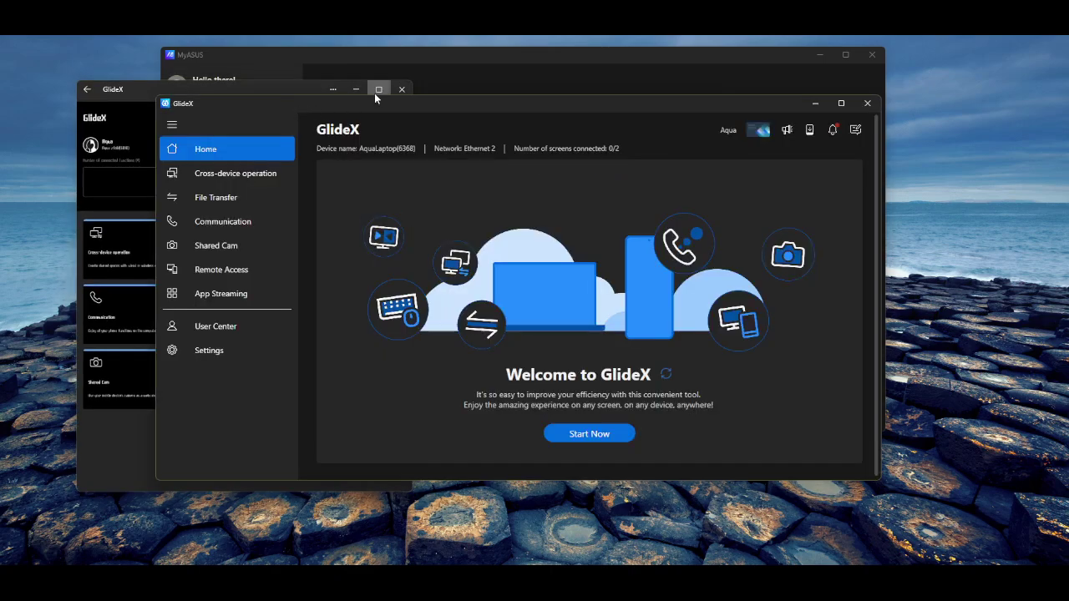
pyautogui.moveTo(352, 110); pyautogui.dragTo(398, 98)
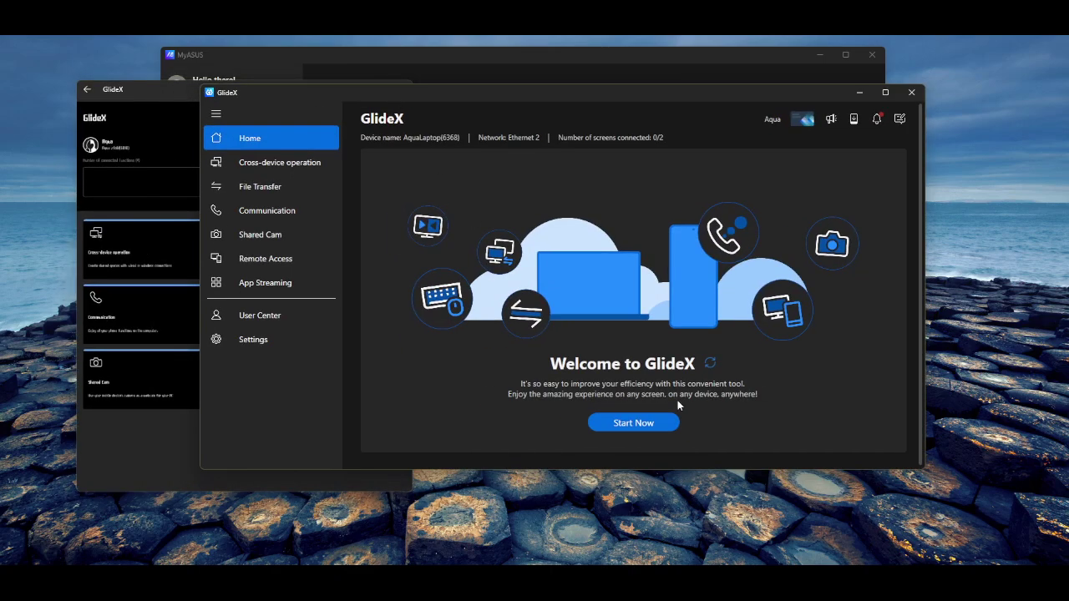
pyautogui.click(640, 429)
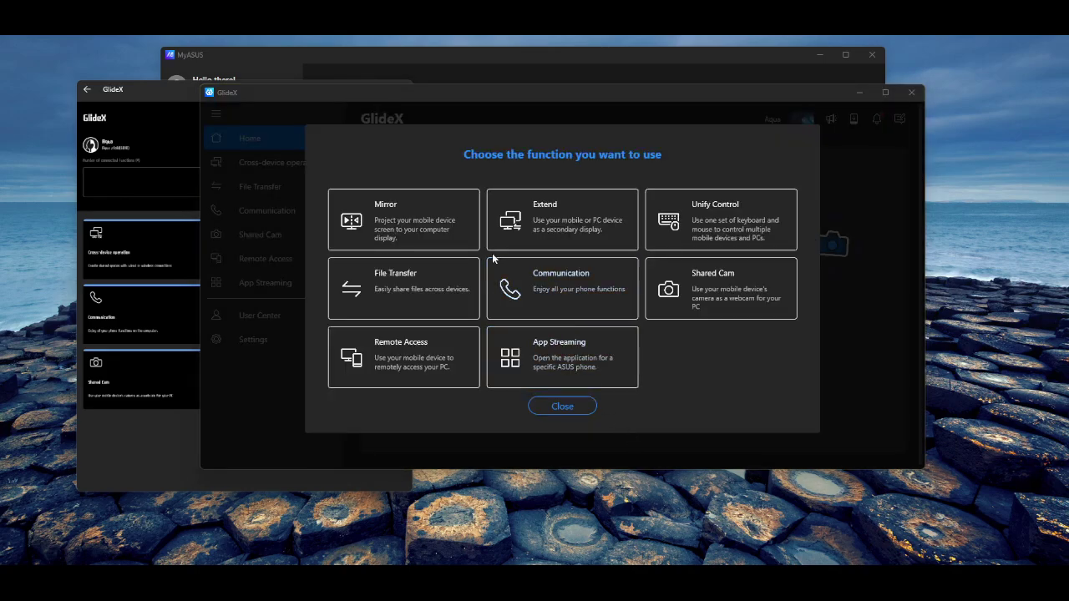
pyautogui.click(453, 236)
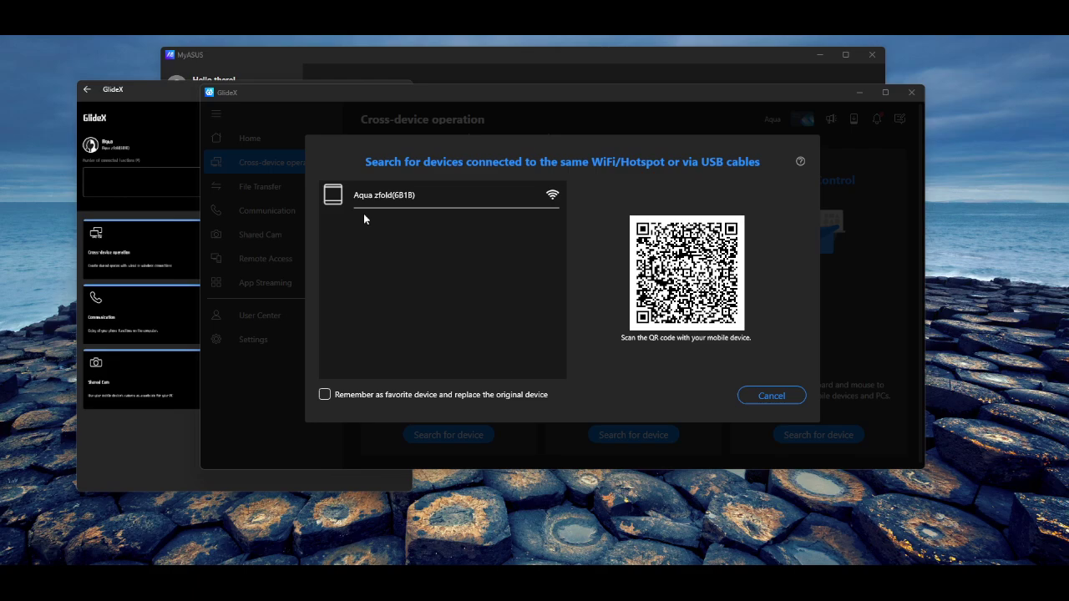
# Bring the larger GlideX window forward and request a connection to the found phone.
pyautogui.click(387, 195)
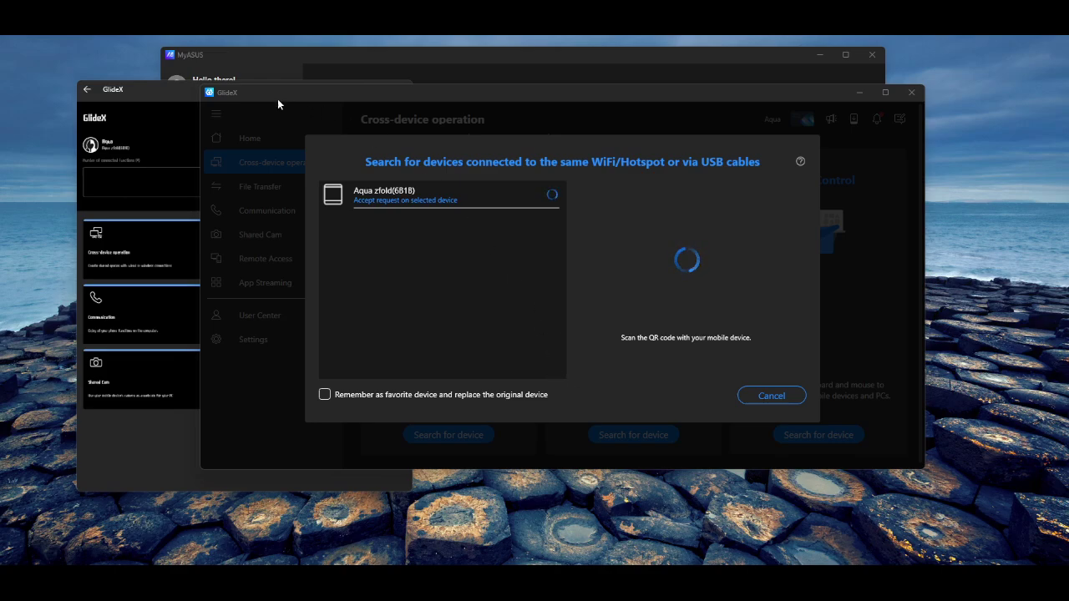
pyautogui.click(148, 94)
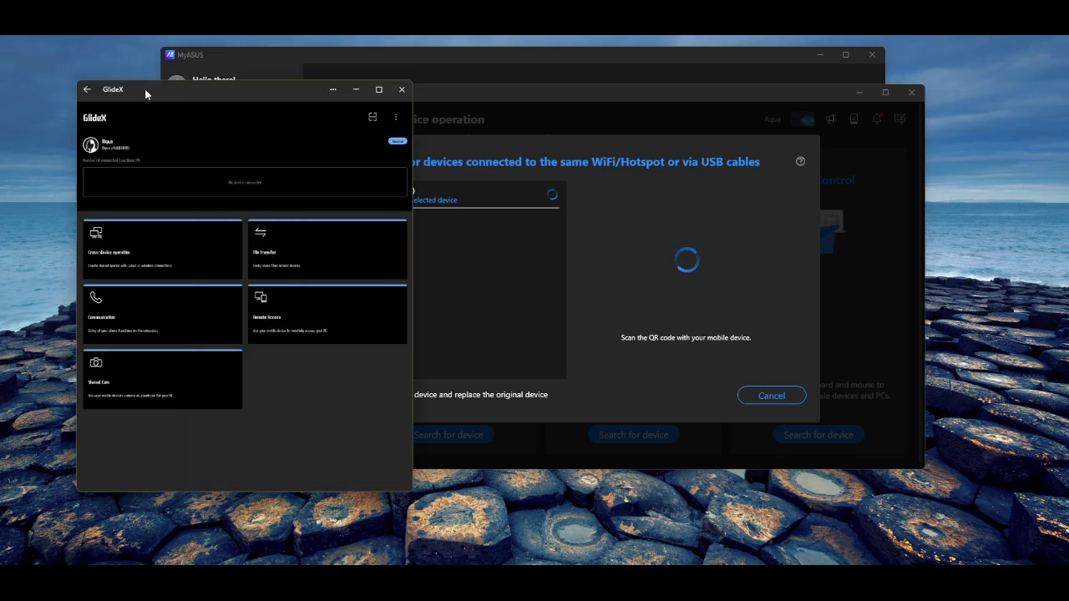
pyautogui.click(431, 132)
pyautogui.click(431, 205)
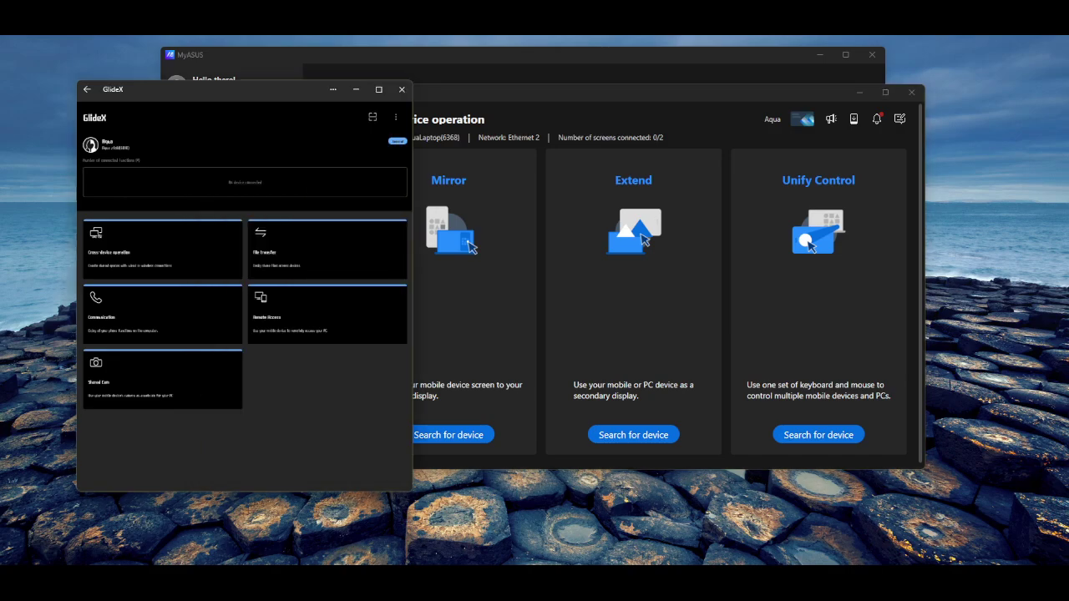
# Wait while GlideX's device search finds the Fold phone over Wi‑Fi.
pyautogui.moveTo(876, 585)
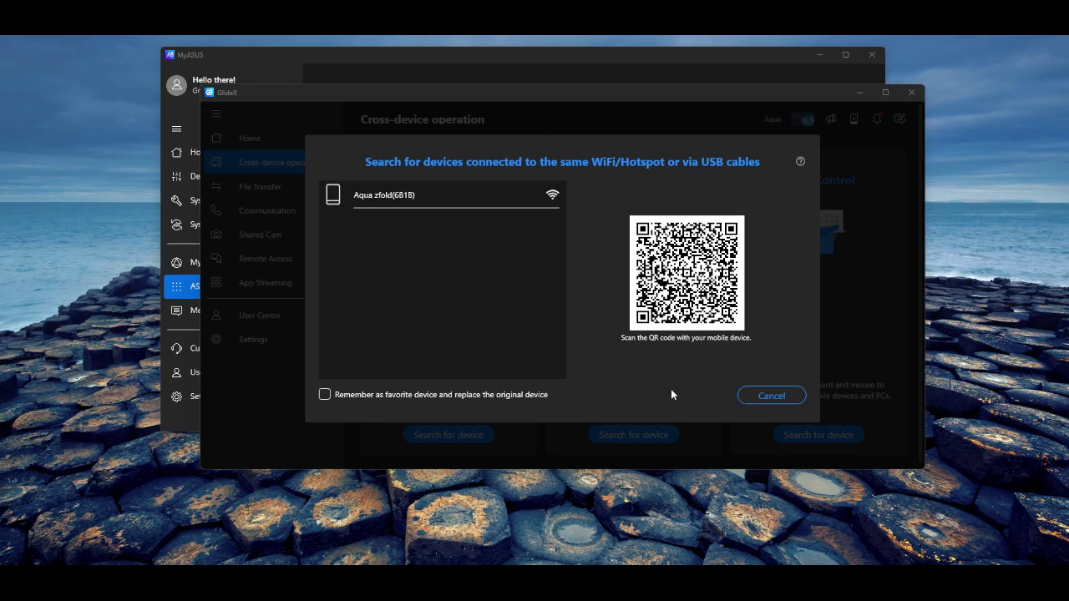
# Remember the Fold phone as favourite, connect, and allow automatic connection without asking again.
pyautogui.click(436, 396)
pyautogui.click(435, 198)
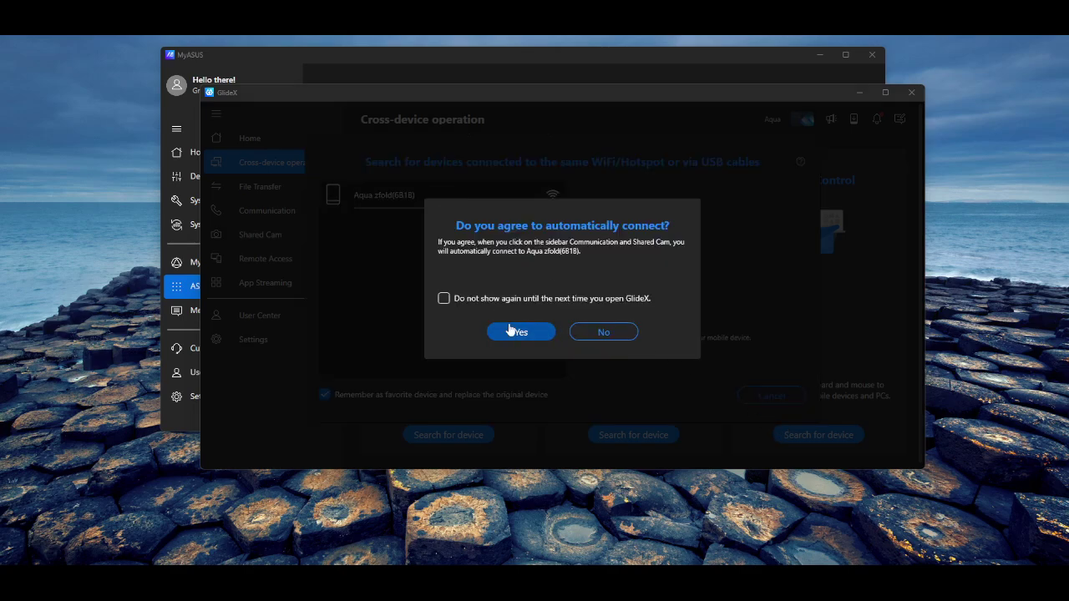
pyautogui.click(444, 298)
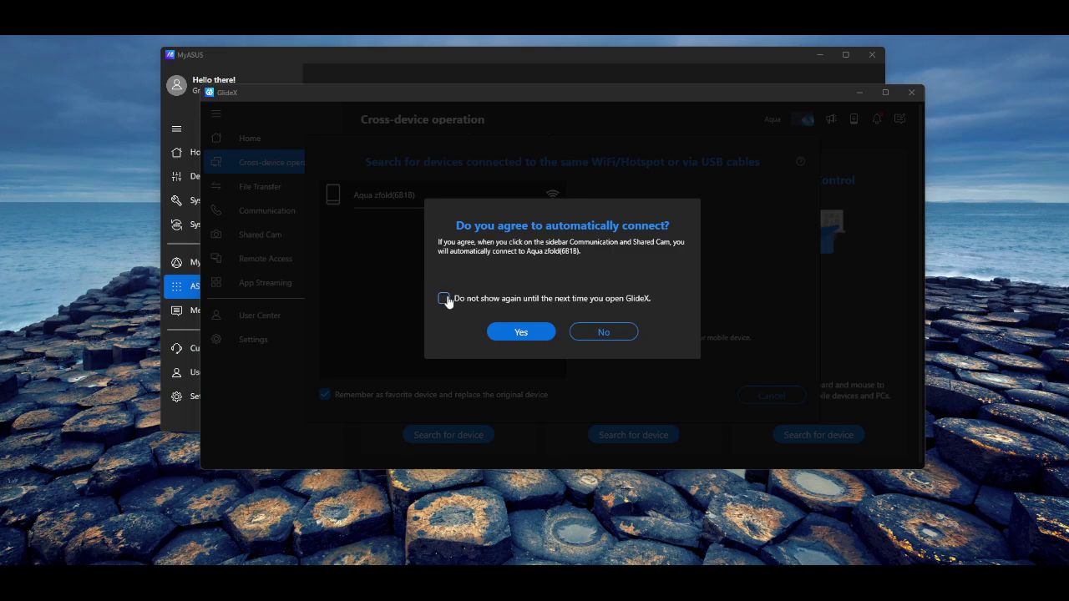
pyautogui.click(539, 333)
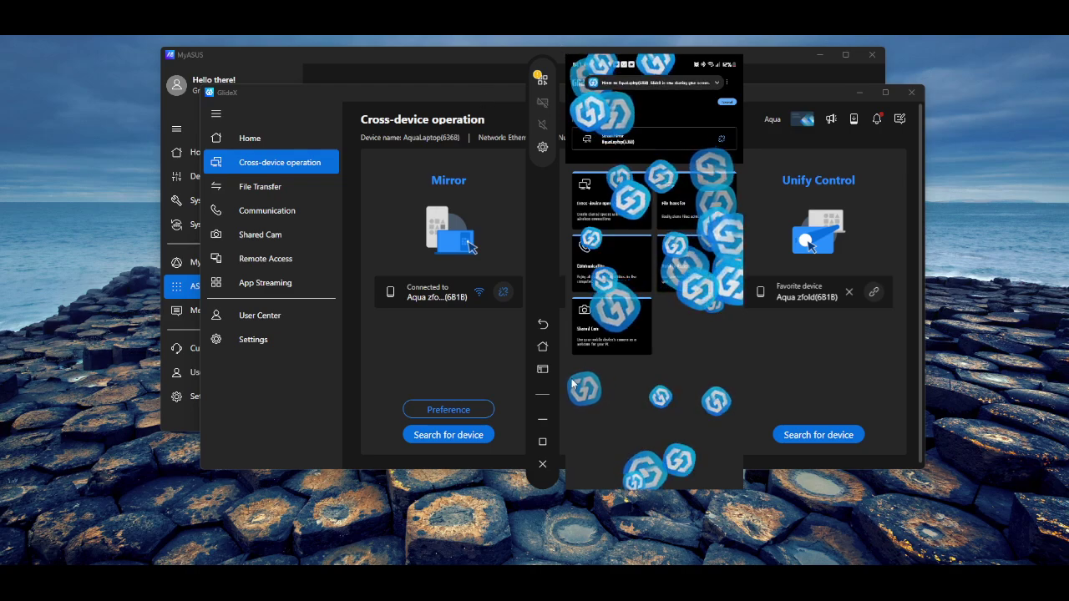
# Send the mirrored phone home, dismiss the accessibility warning, enable PC control and start Bluetooth pairing.
pyautogui.click(544, 347)
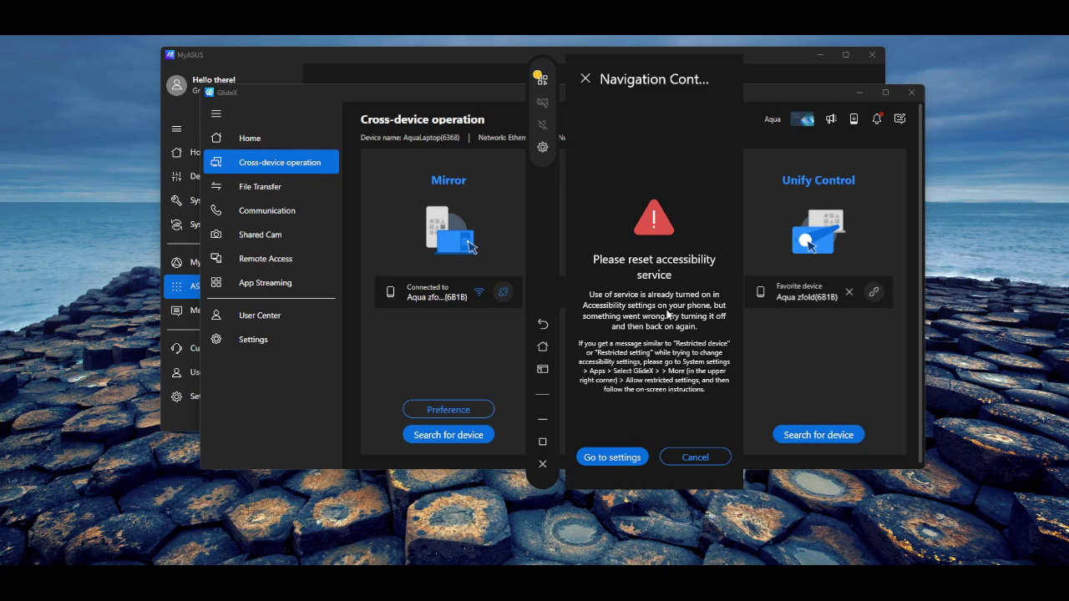
pyautogui.click(697, 461)
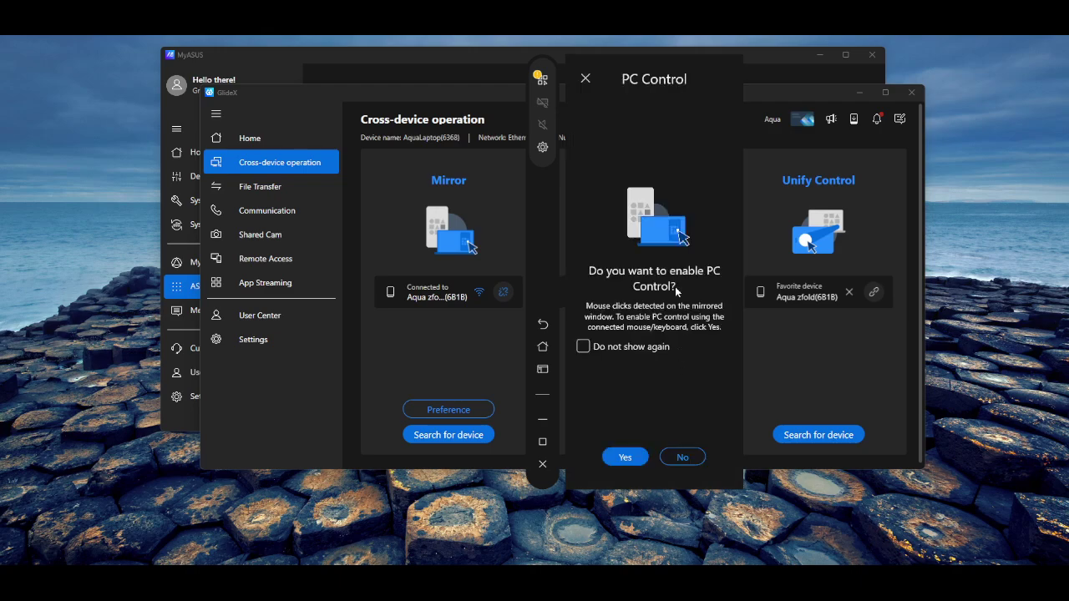
pyautogui.click(622, 459)
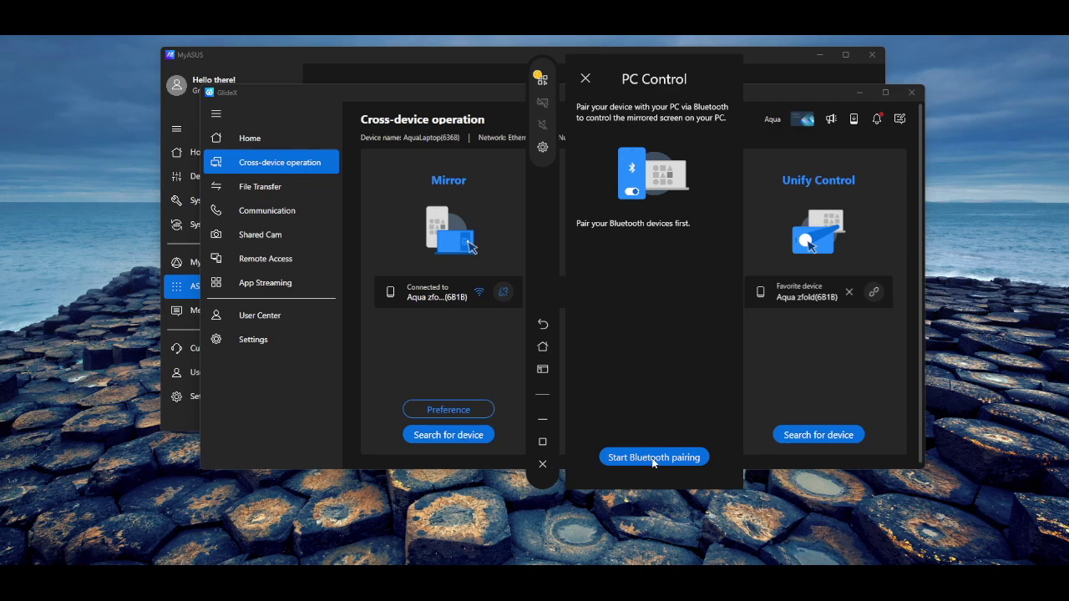
pyautogui.click(653, 458)
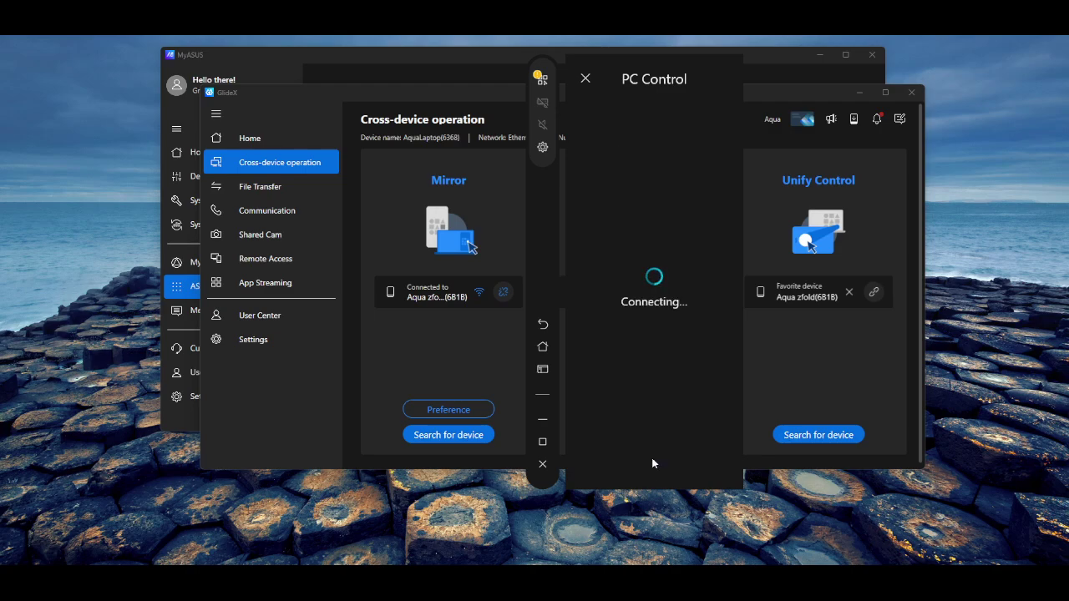
# Close the PC Control panel, take mouse control of the mirrored screen, and set the mouse mode hint to never reappear.
pyautogui.click(585, 79)
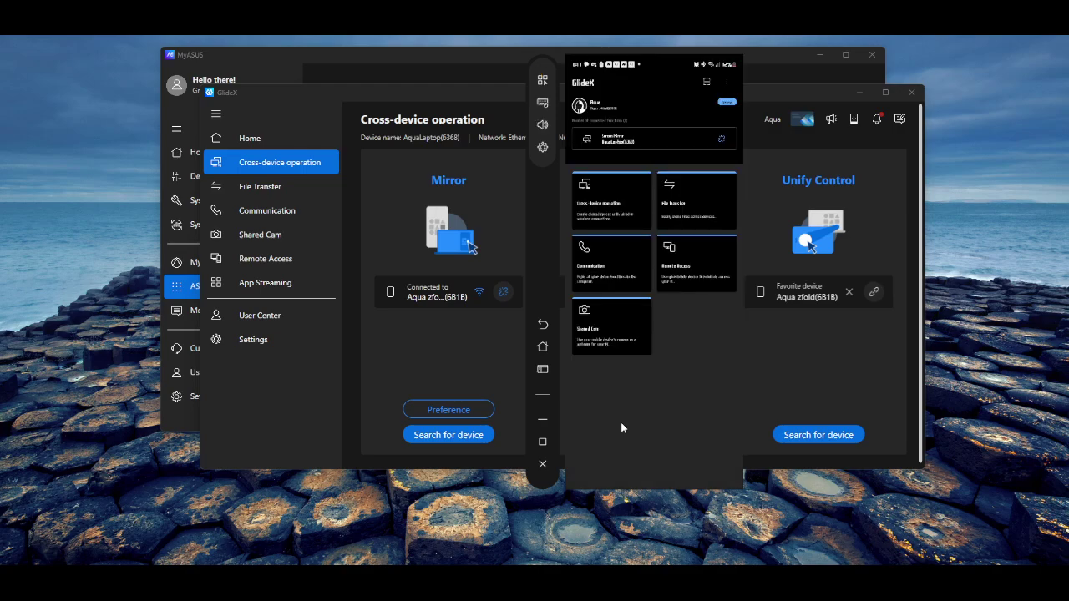
pyautogui.click(659, 86)
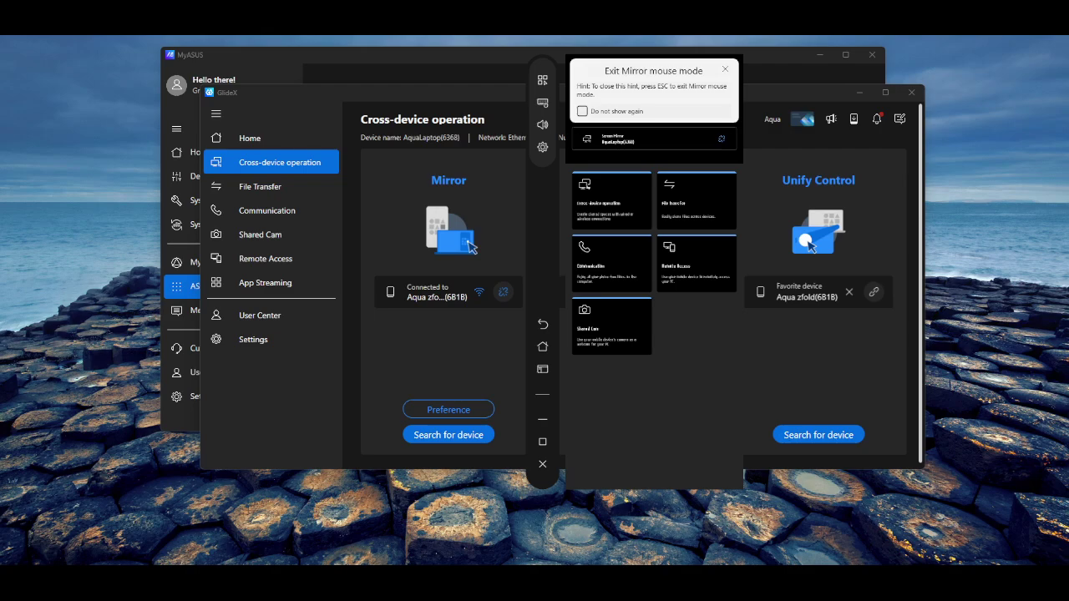
pyautogui.click(583, 111)
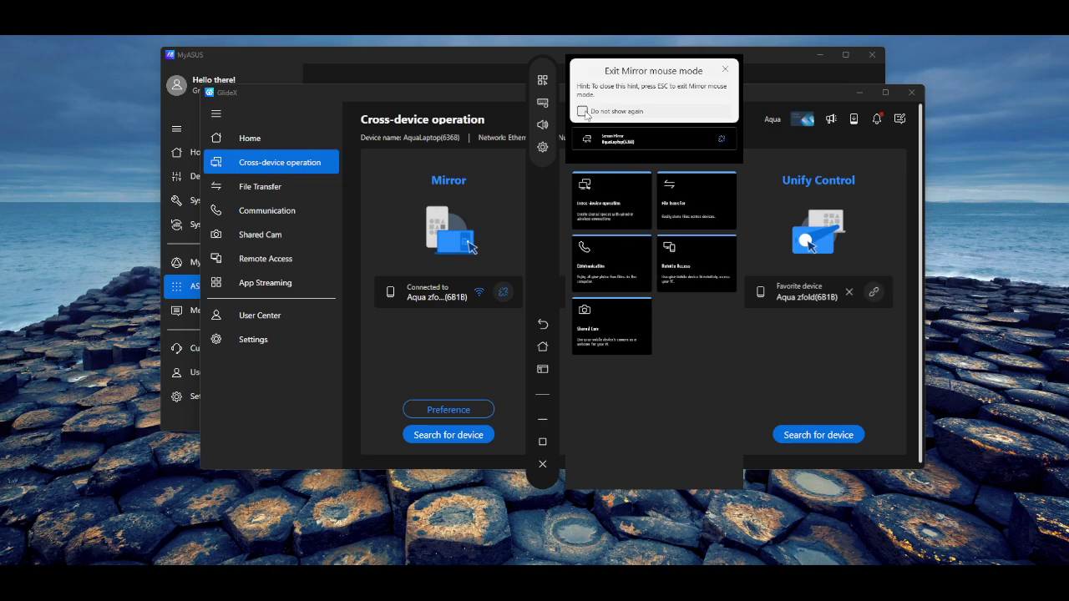
pyautogui.click(727, 71)
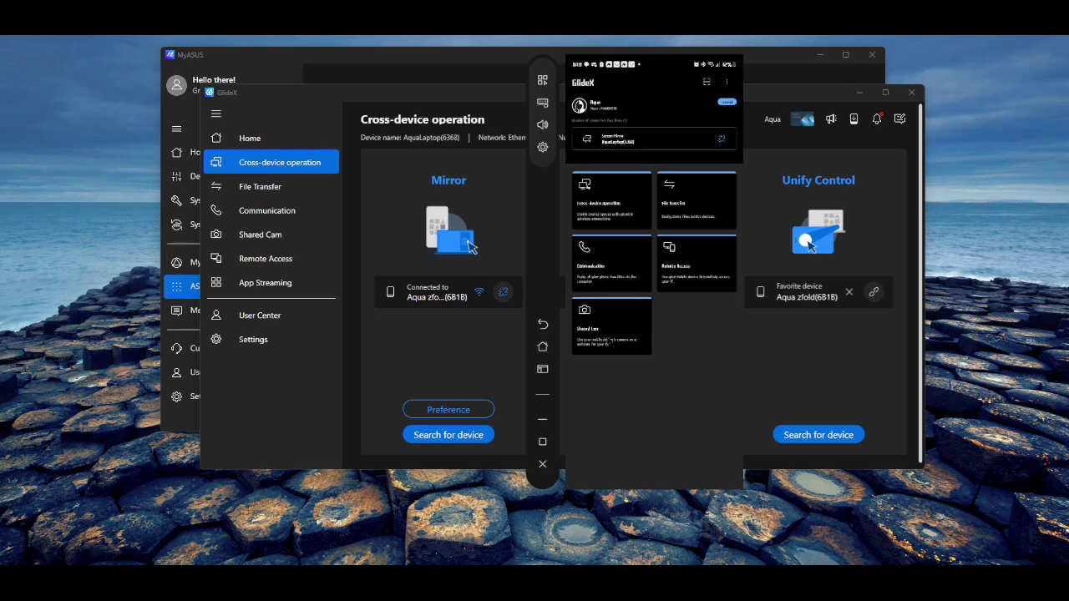
# On the mirrored phone, go to Accessibility > Installed apps > GlideX service settings.
pyautogui.click(542, 347)
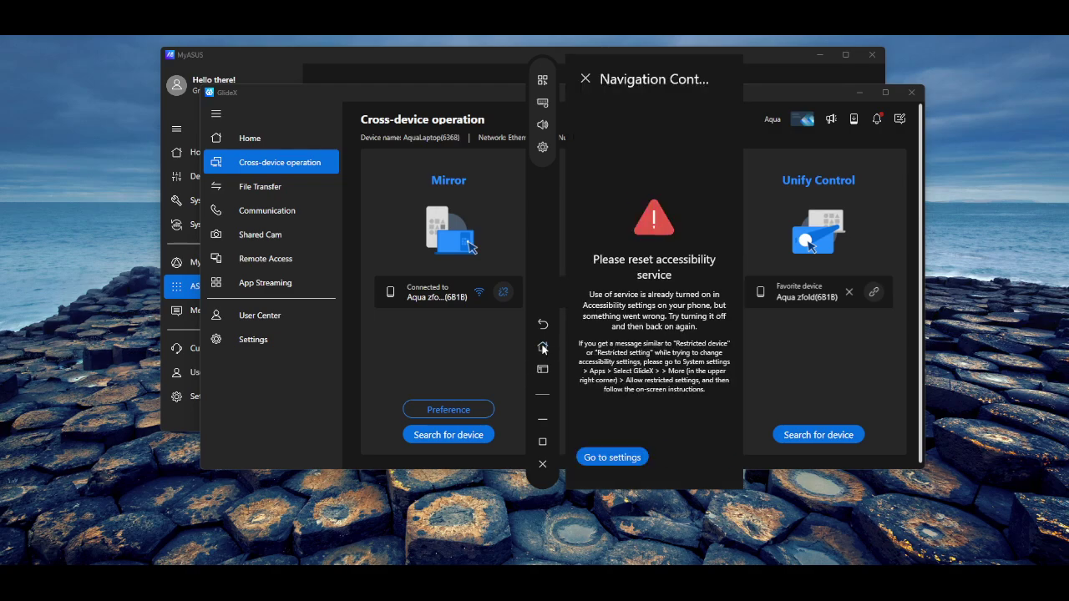
pyautogui.click(623, 460)
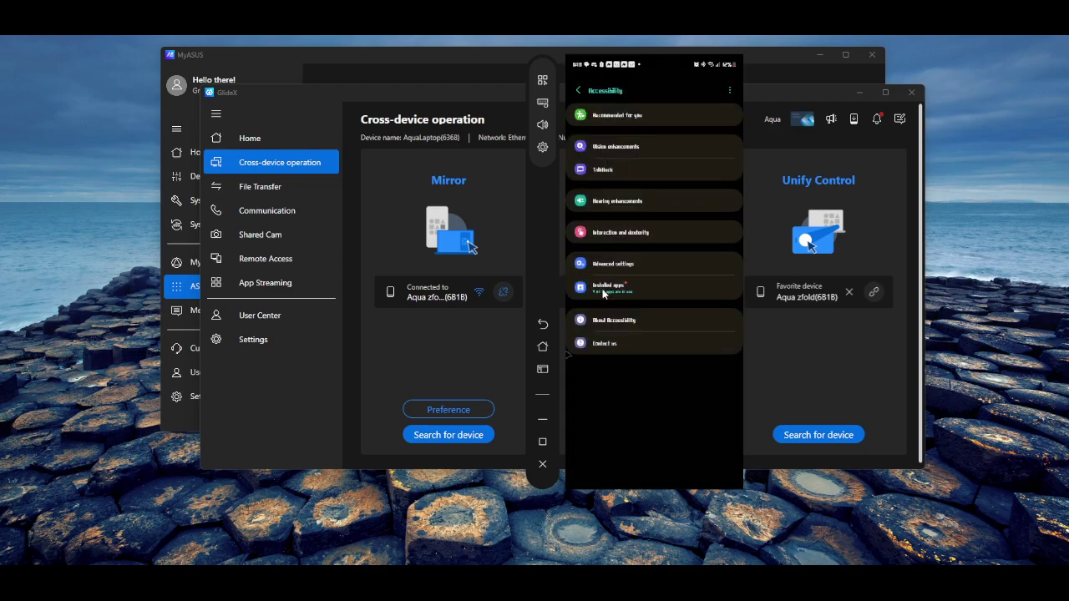
pyautogui.click(647, 298)
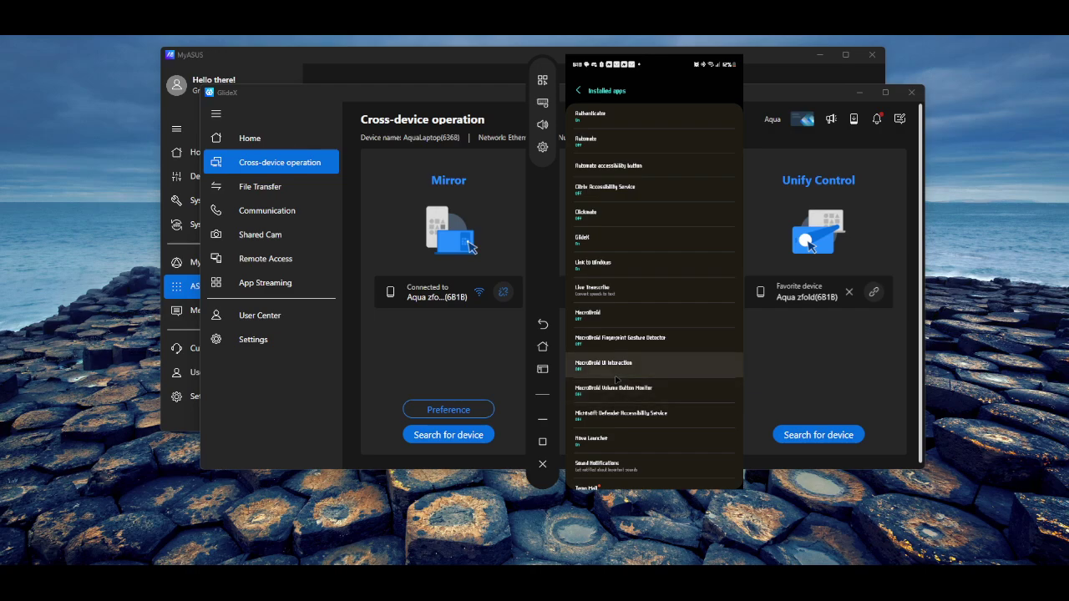
pyautogui.click(615, 242)
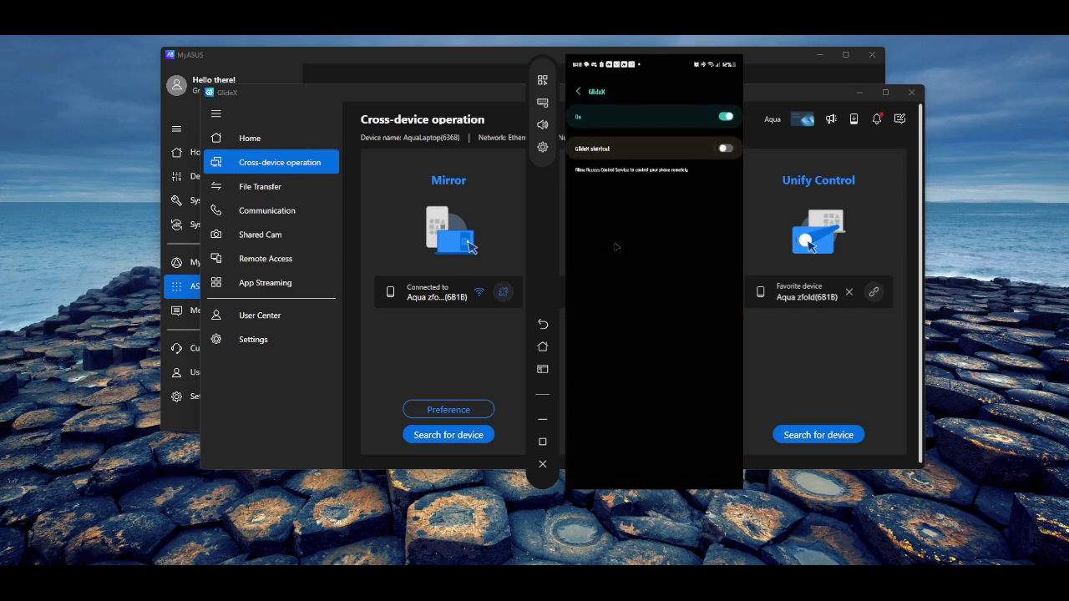
# Turn the GlideX accessibility service off and back on with full control, then return to Accessibility.
pyautogui.click(722, 121)
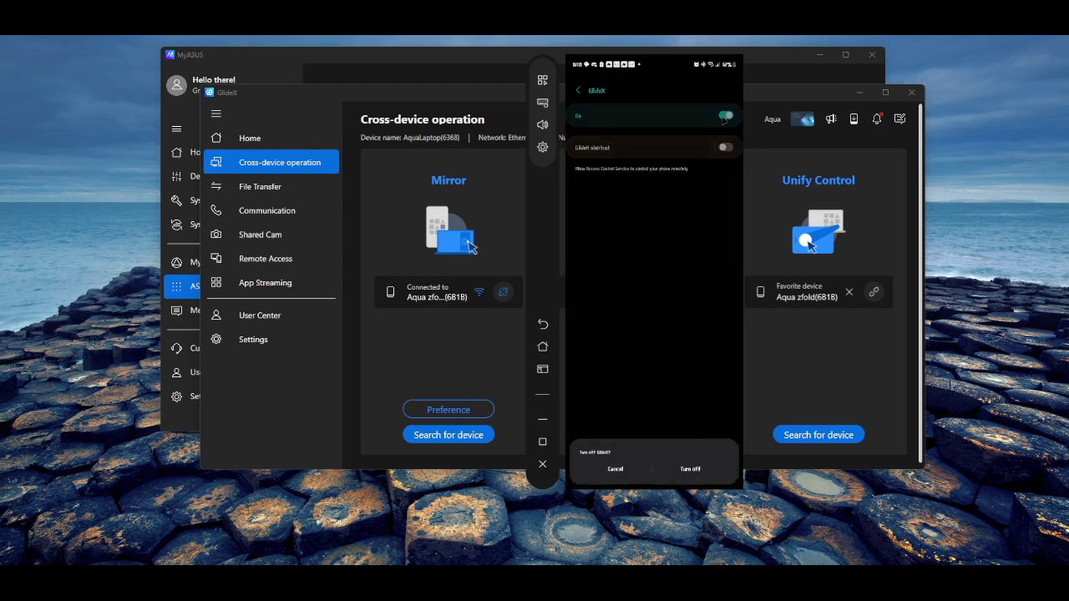
pyautogui.click(687, 467)
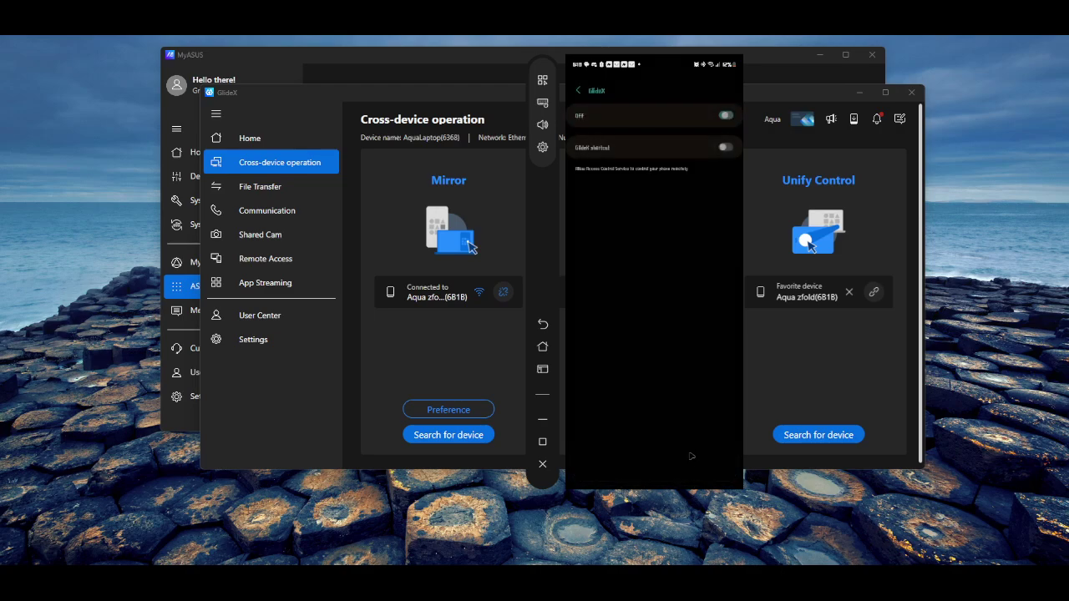
pyautogui.click(726, 115)
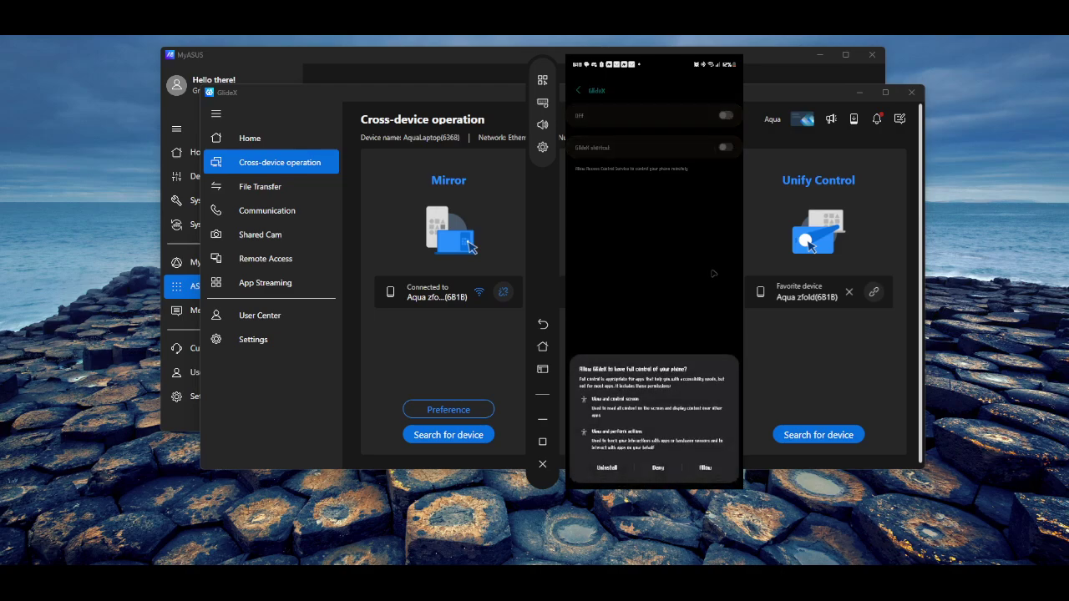
pyautogui.click(705, 467)
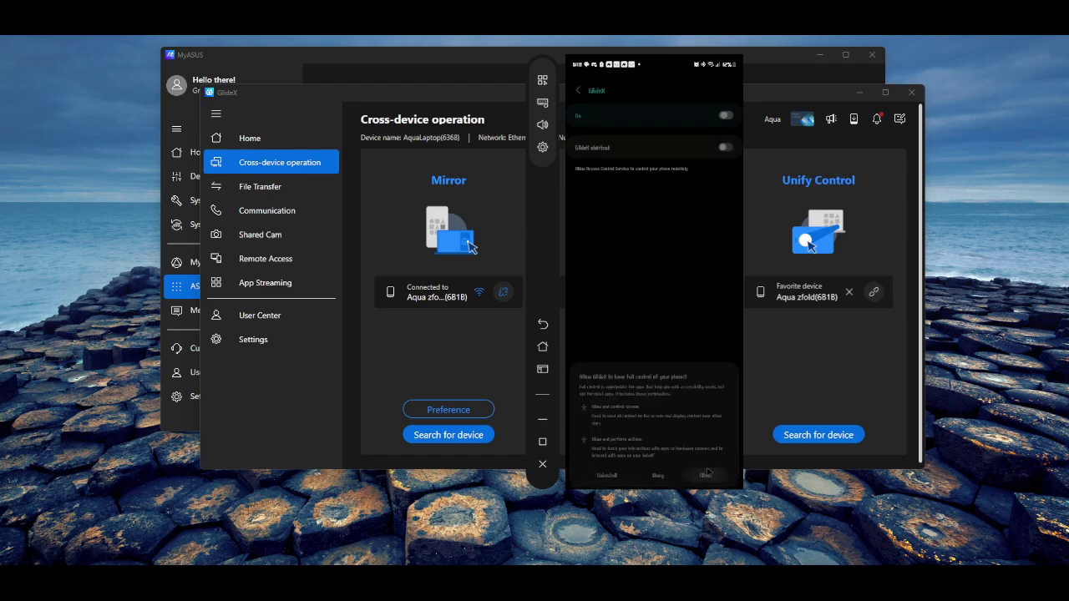
pyautogui.click(578, 90)
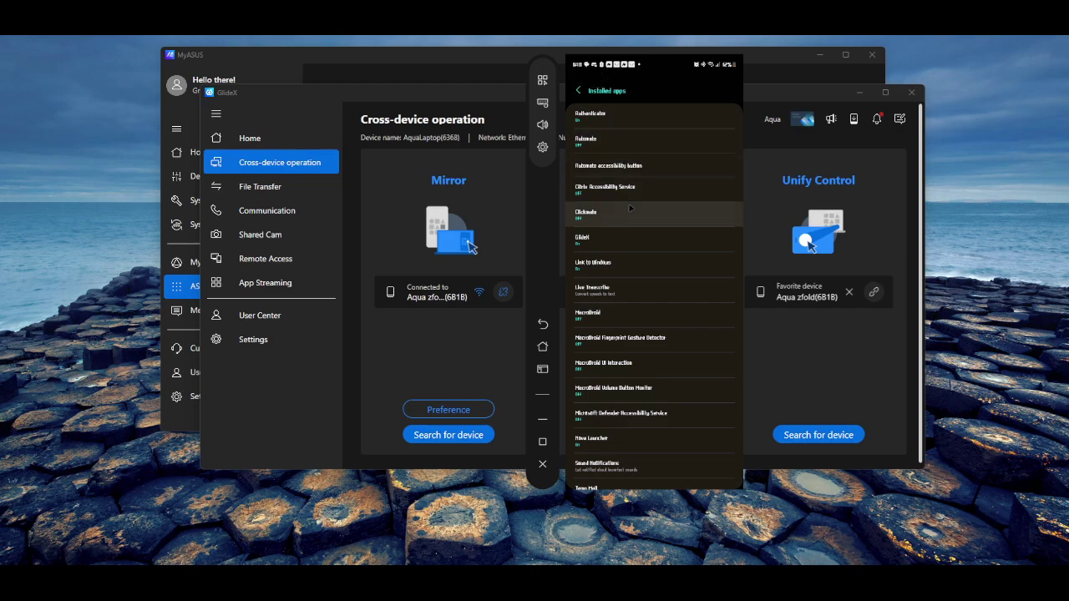
pyautogui.scroll(-2, 618, 208)
pyautogui.click(578, 90)
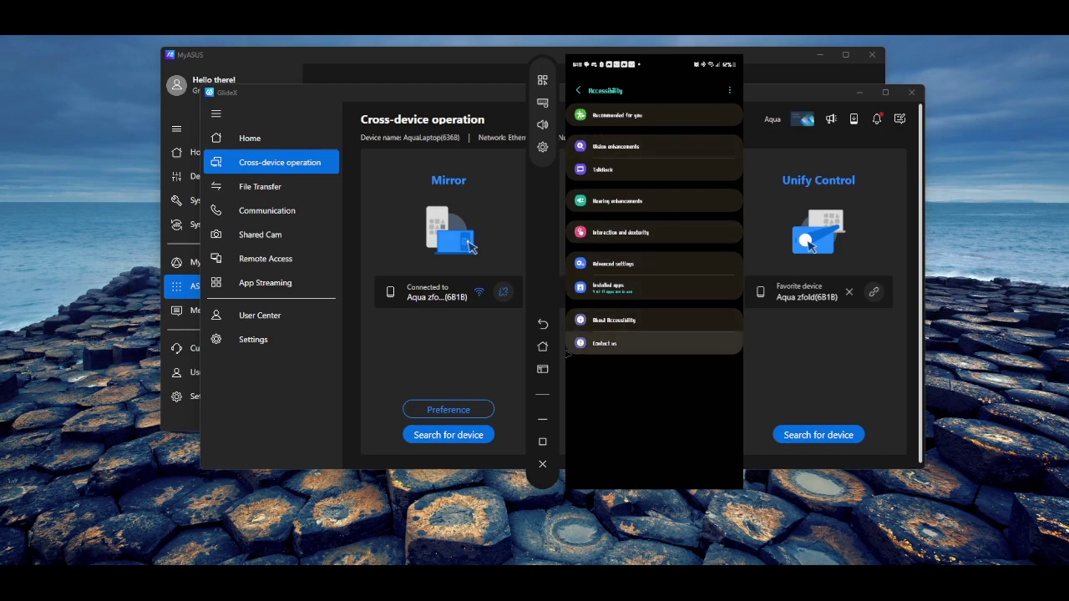
# Send the mirrored phone to its home screen and close the mirror window.
pyautogui.click(543, 347)
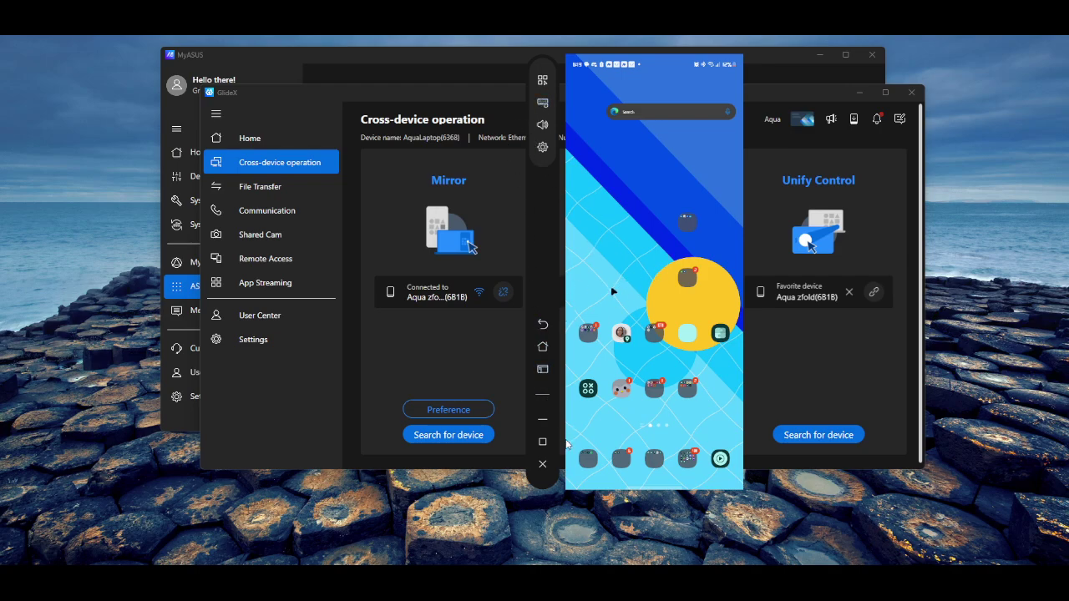
pyautogui.click(543, 464)
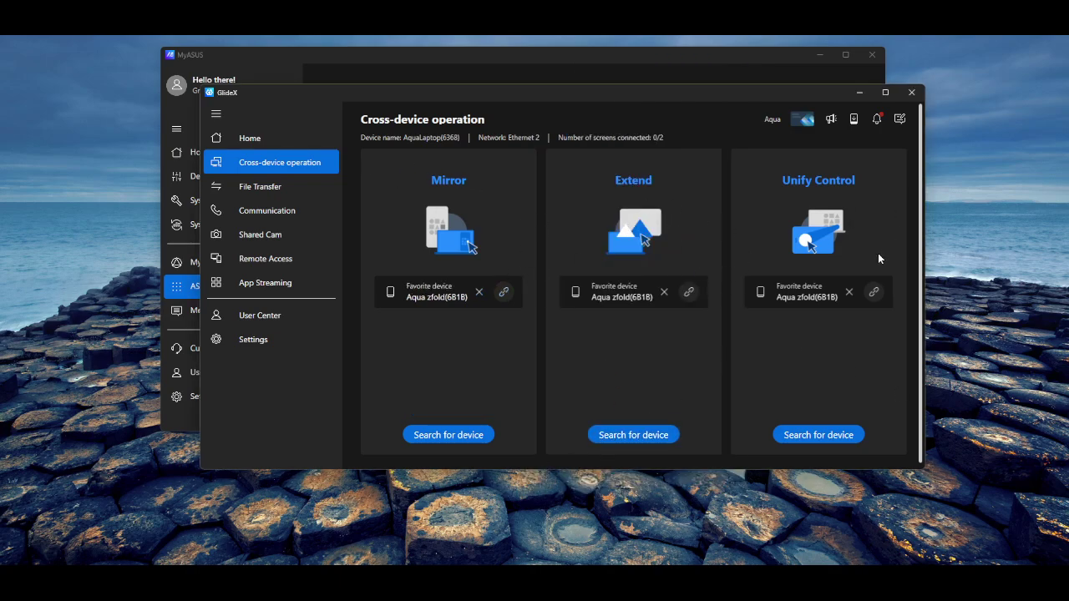
# View the File Transfer page, then open the function chooser from the welcome page.
pyautogui.click(259, 189)
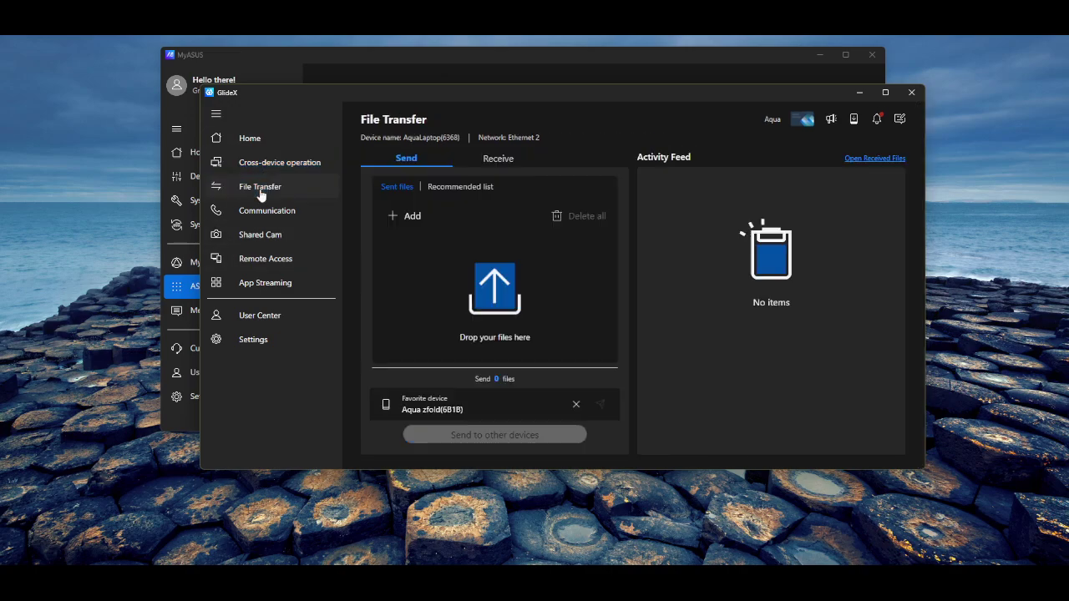
pyautogui.click(249, 139)
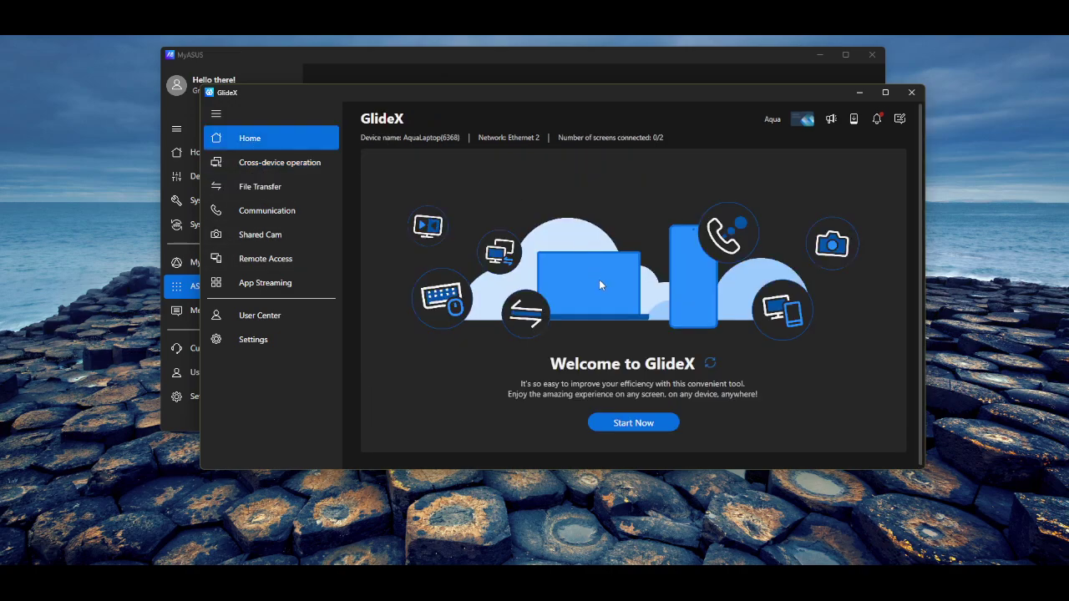
pyautogui.click(658, 422)
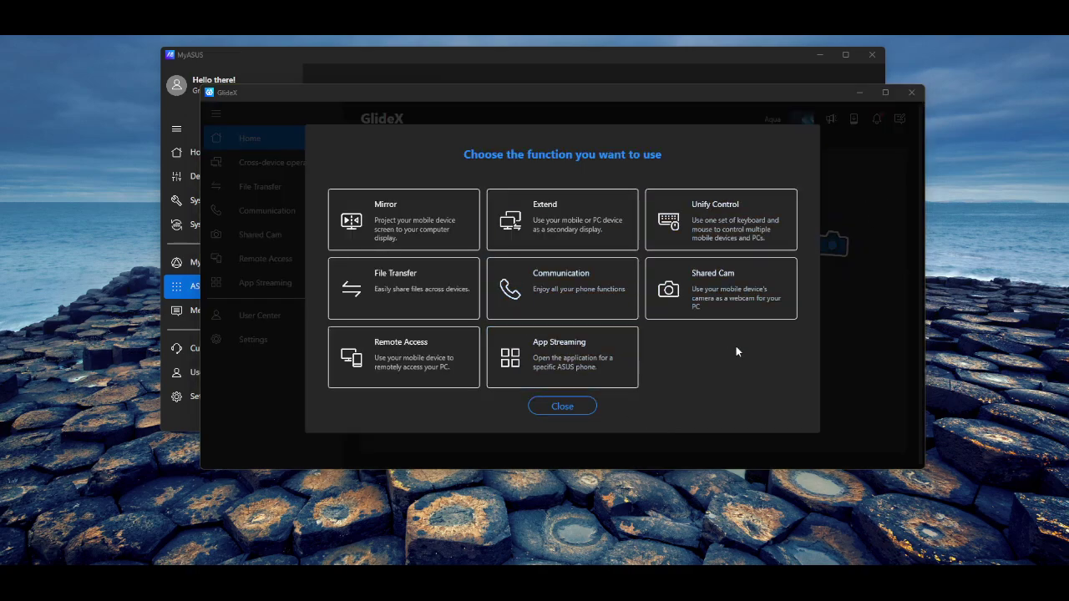